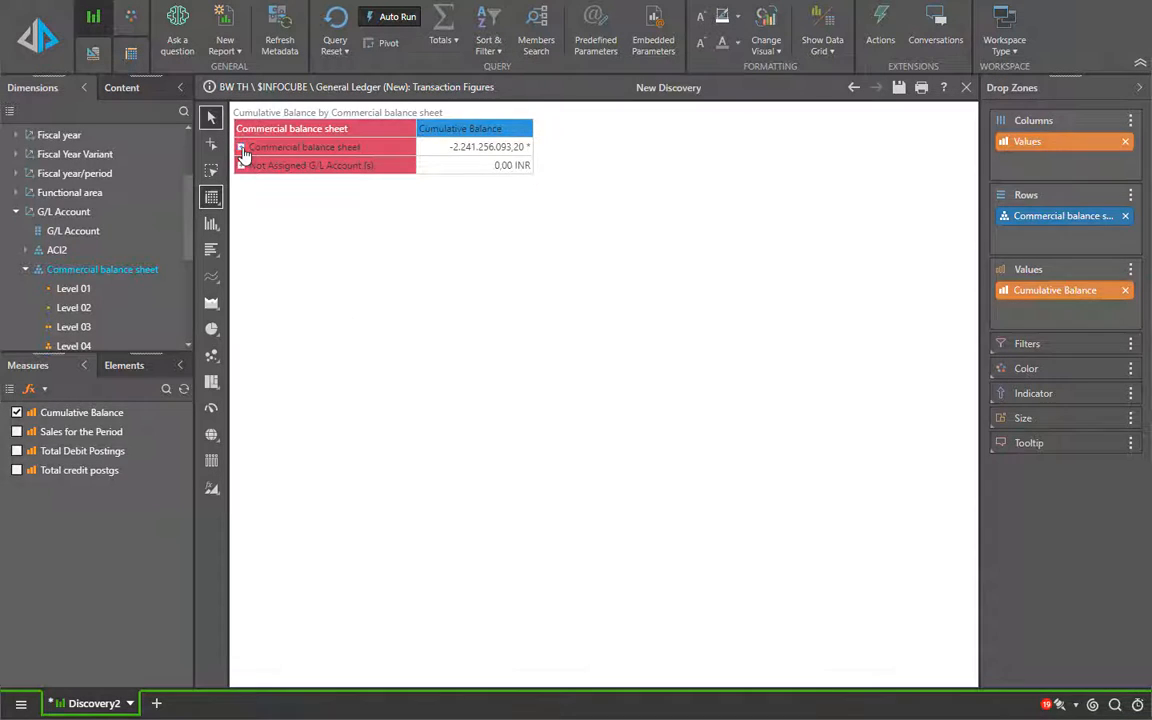
- Expand the Commercial balance sheet node in the grid and add the Currency hierarchy to the columns
{"action": "left_click", "coordinate": [241, 148]}
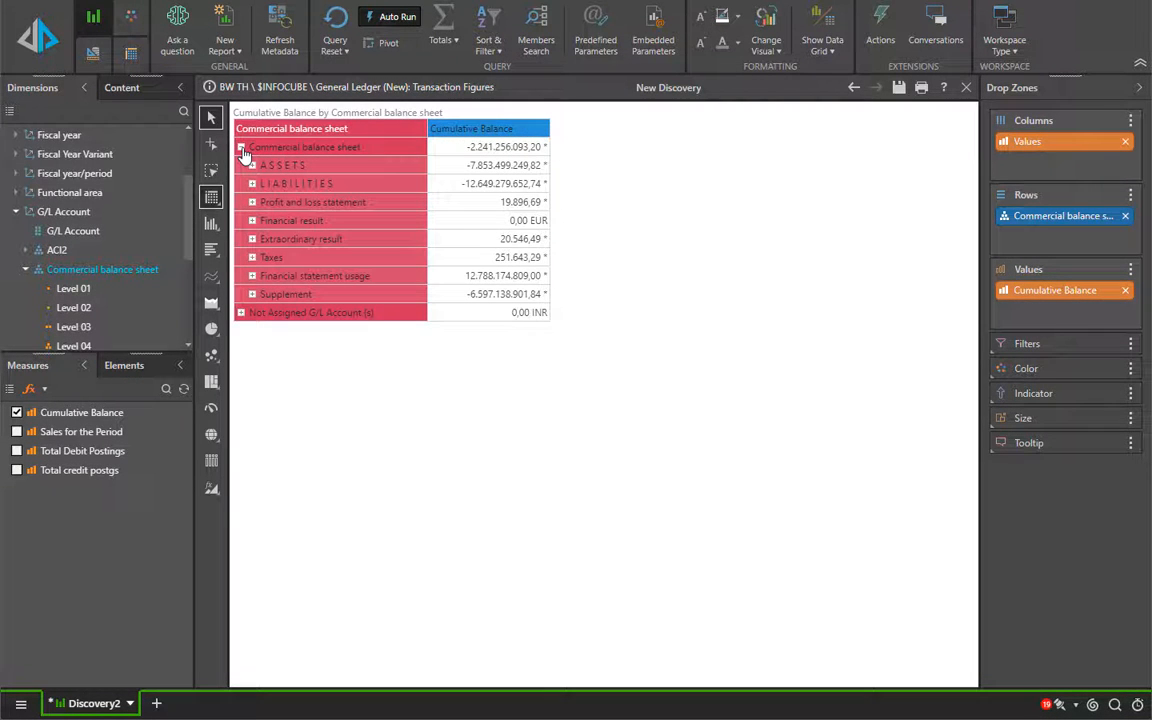
{"action": "left_click", "coordinate": [13, 212]}
{"action": "scroll", "coordinate": [62, 203], "scroll_direction": "up", "scroll_amount": 3}
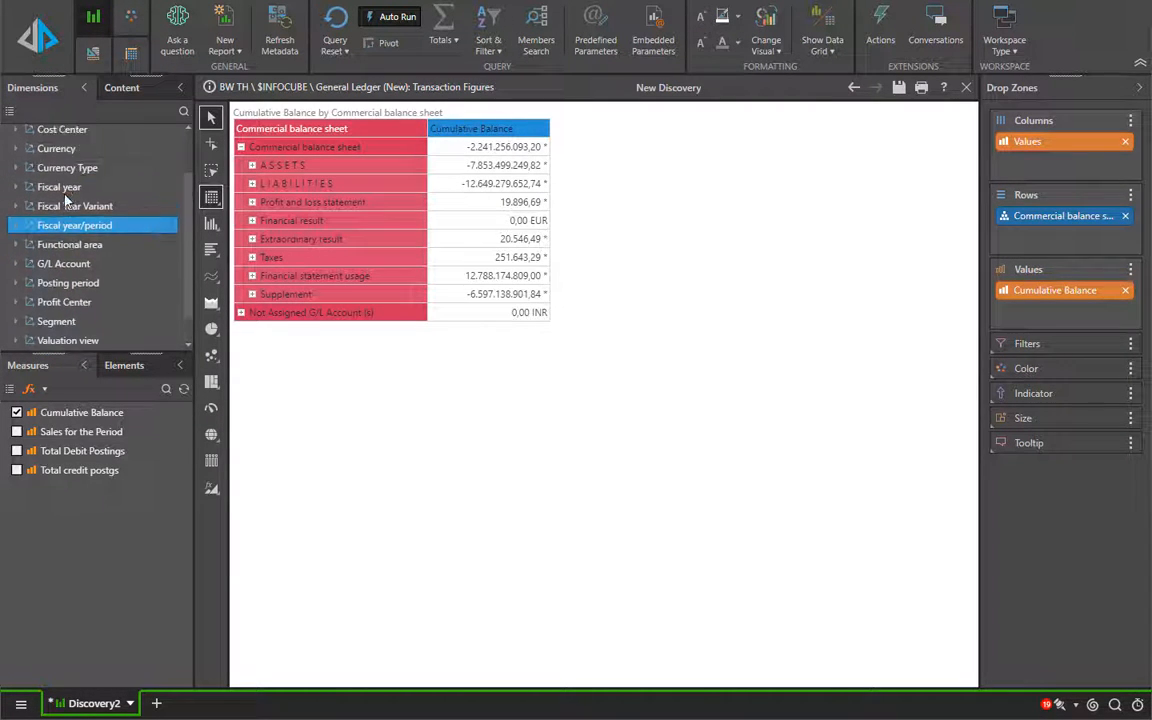
{"action": "left_click", "coordinate": [16, 204]}
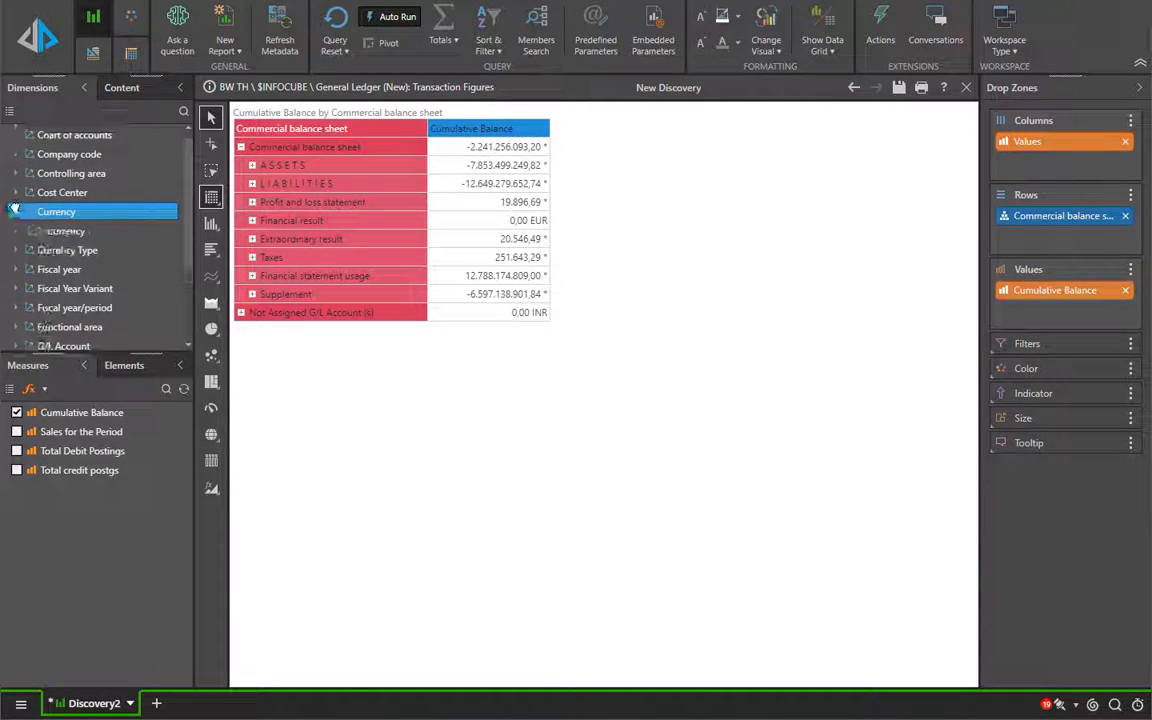
{"action": "left_click_drag", "start_coordinate": [72, 233], "coordinate": [1067, 162]}
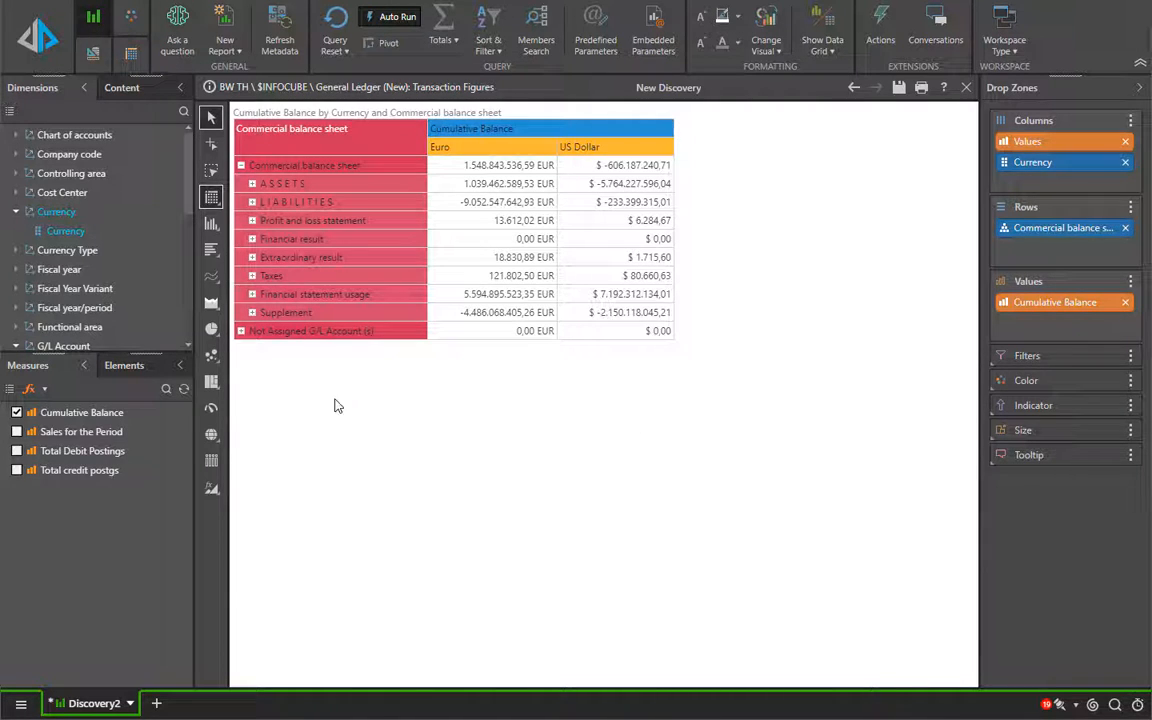
- Restrict the grid rows to the Profit and loss statement member with Focus & Descendants
{"action": "right_click", "coordinate": [352, 228]}
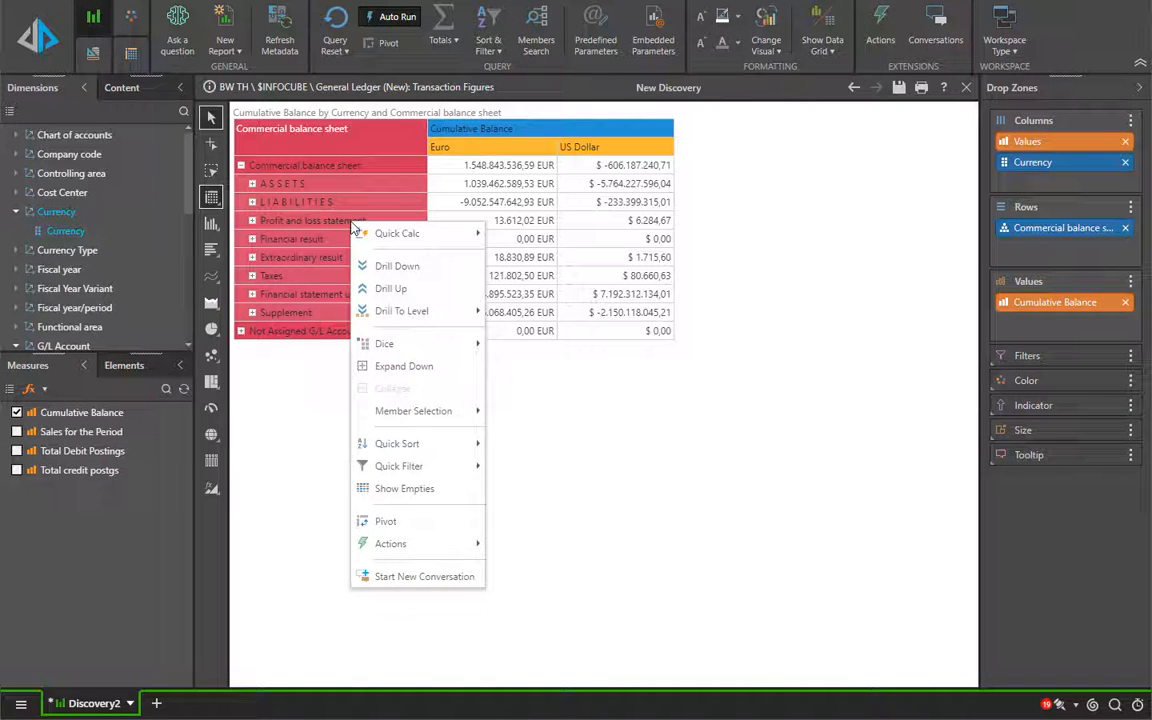
{"action": "mouse_move", "coordinate": [450, 413]}
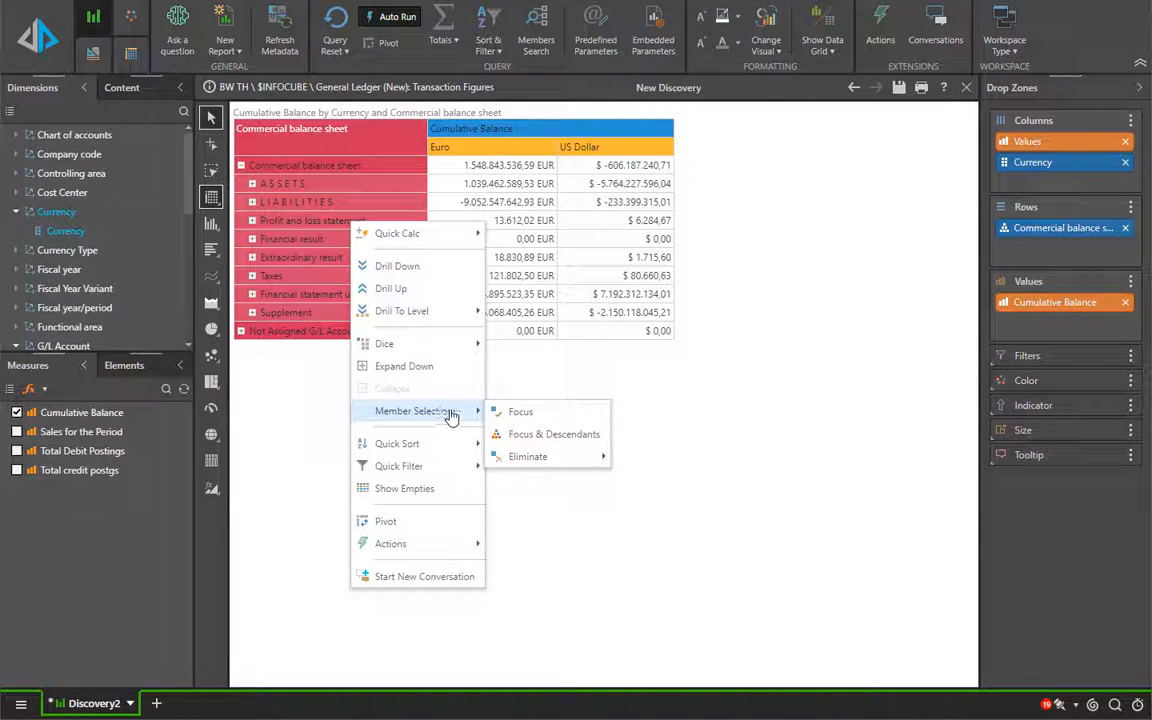
{"action": "left_click", "coordinate": [549, 440]}
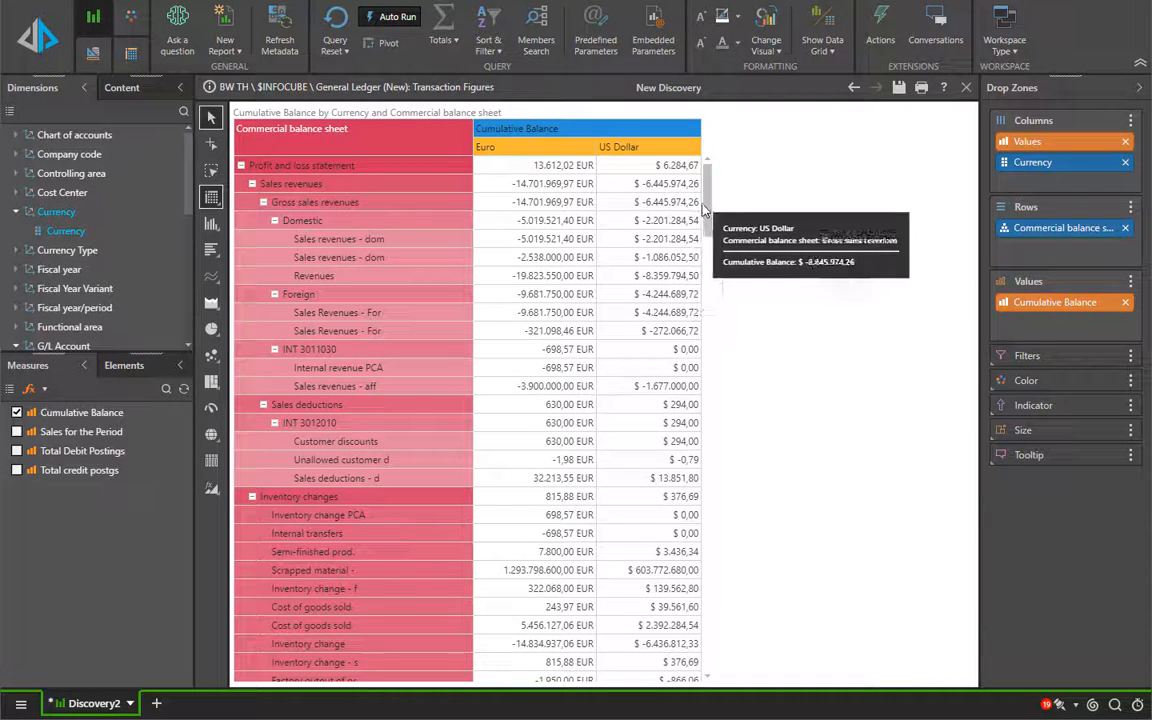
{"action": "left_click_drag", "start_coordinate": [708, 209], "coordinate": [707, 182]}
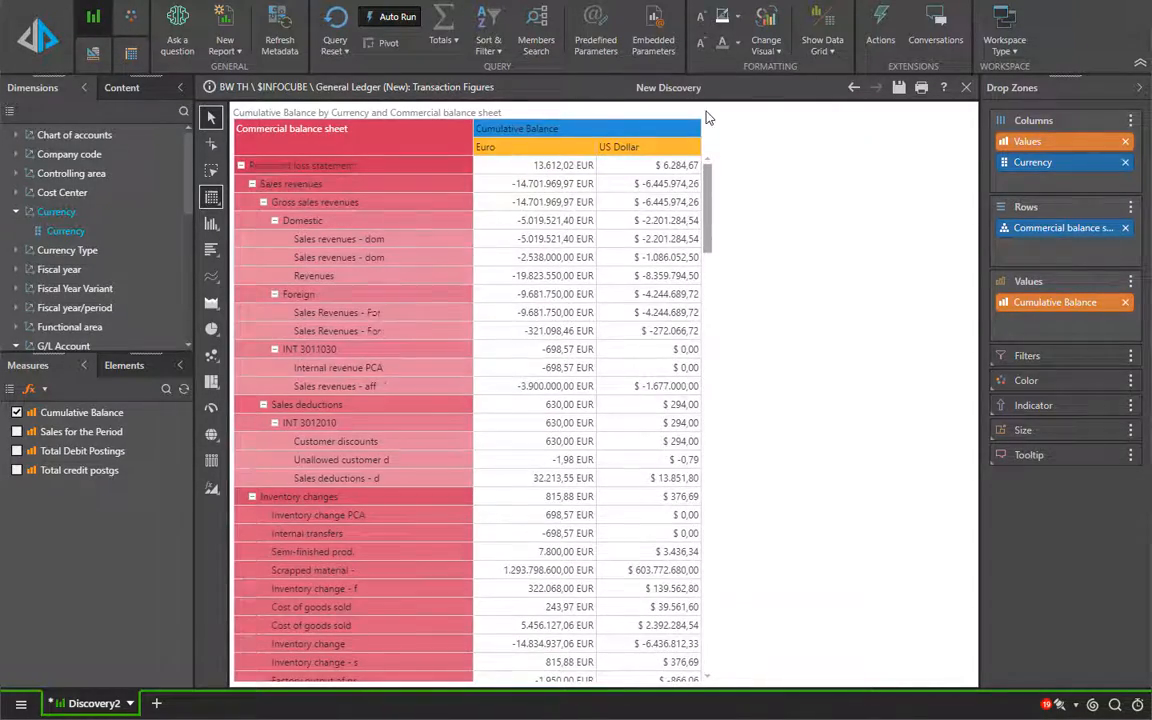
- Apply the plain white grid design with bold top-level rows and thin horizontal rules to the balance grid
{"action": "left_click", "coordinate": [130, 53]}
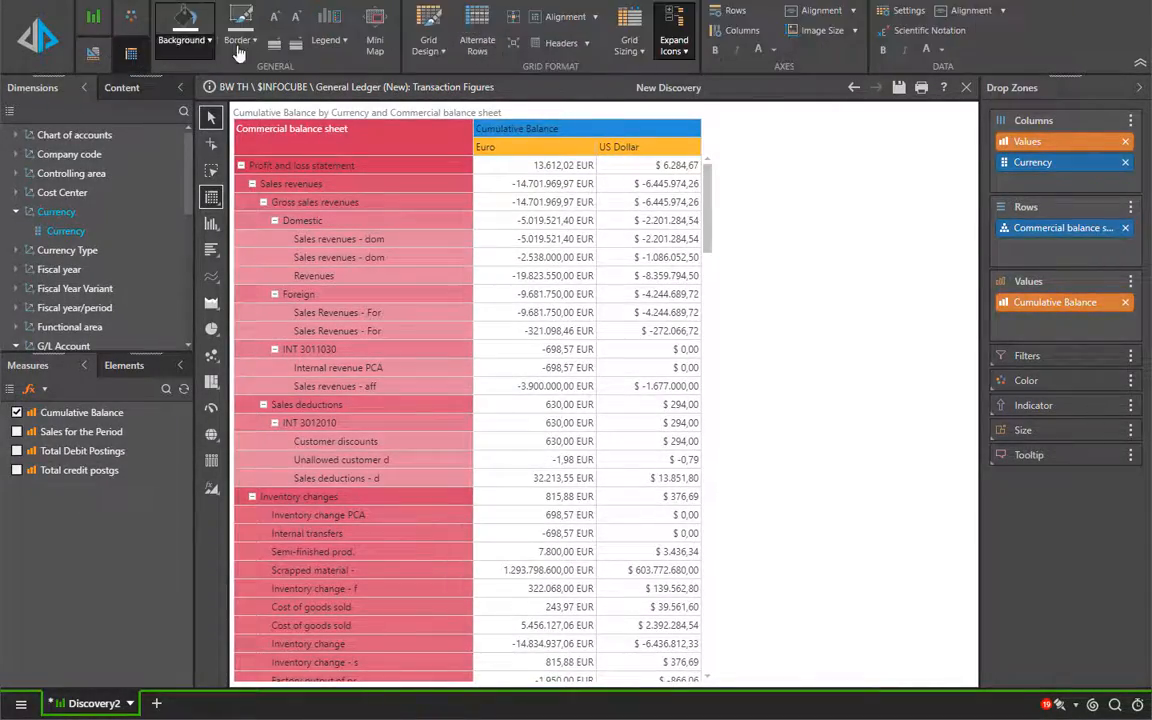
{"action": "left_click", "coordinate": [428, 42]}
{"action": "left_click", "coordinate": [460, 140]}
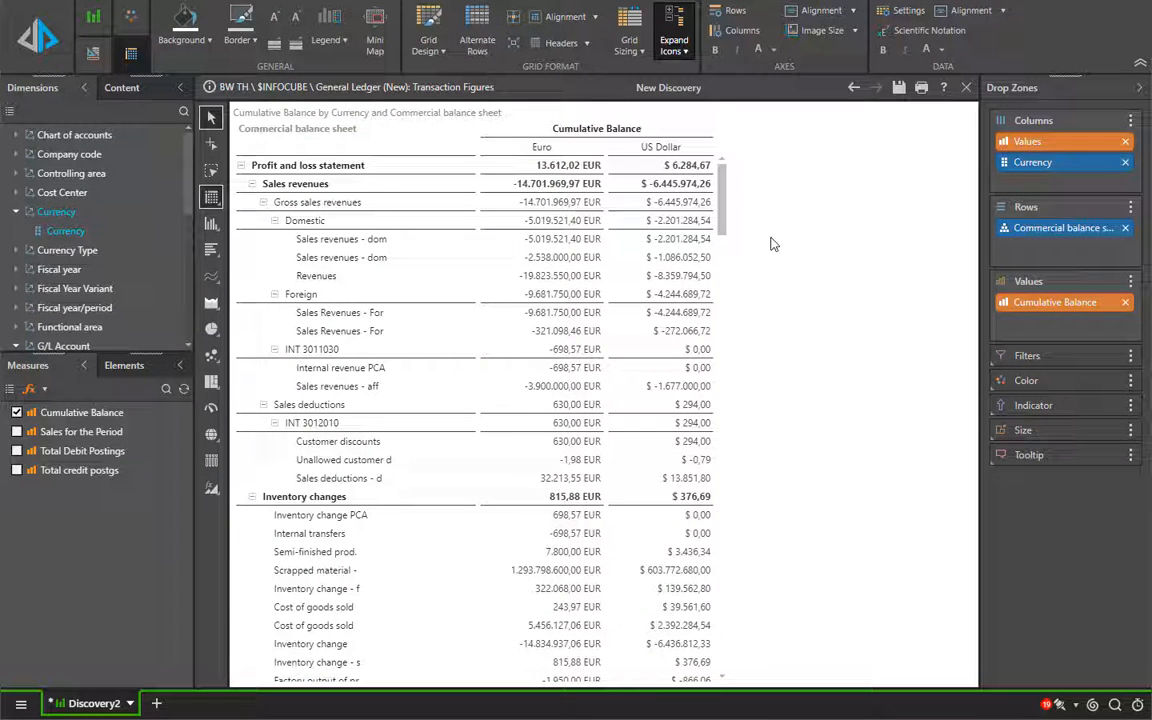
{"action": "left_click_drag", "start_coordinate": [723, 215], "coordinate": [738, 195]}
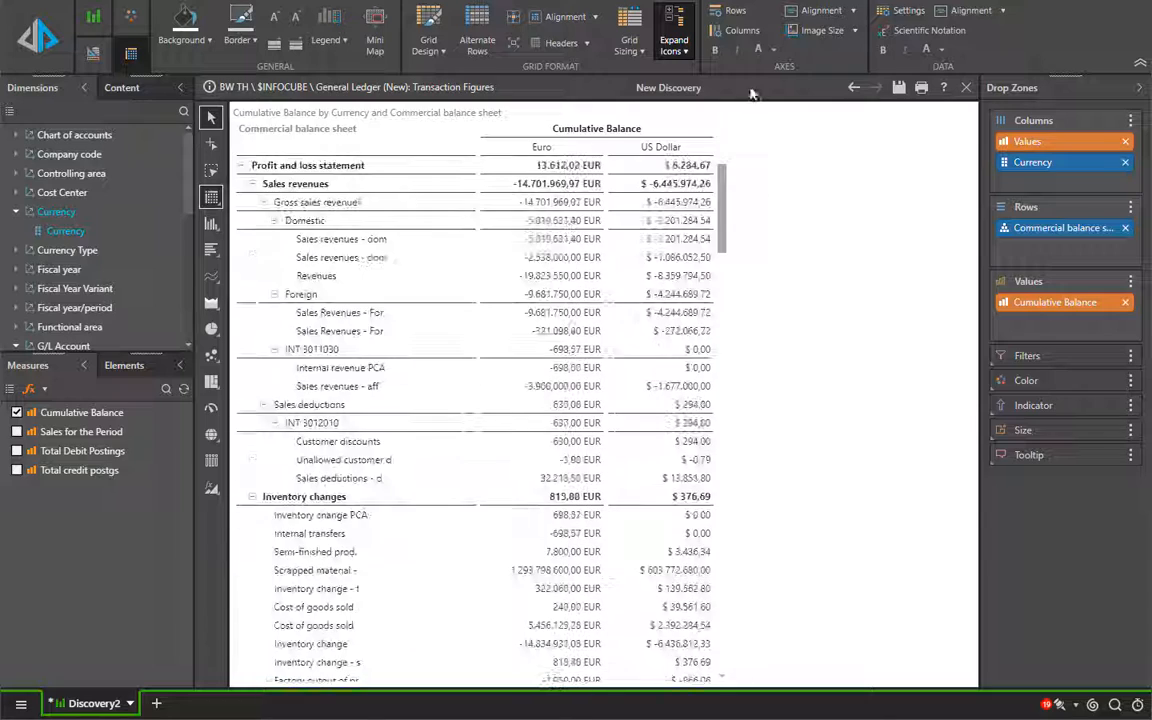
- Add the Fiscal year hierarchy to the columns beneath Currency
{"action": "left_click", "coordinate": [74, 270]}
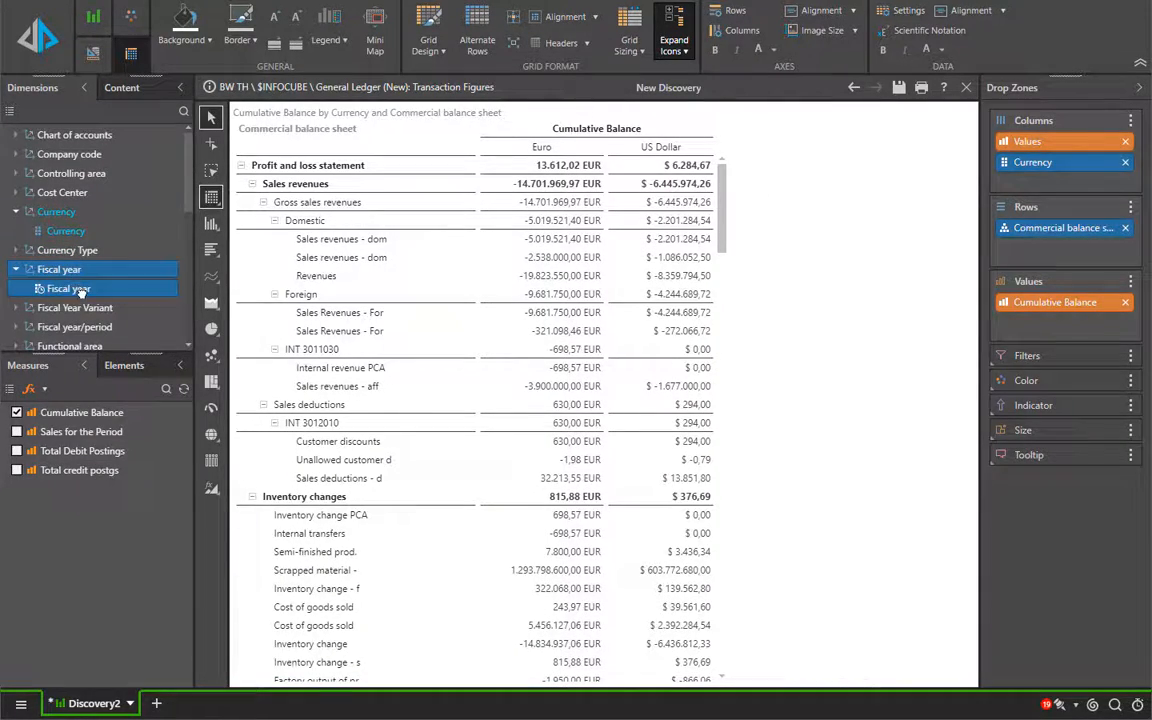
{"action": "left_click_drag", "start_coordinate": [66, 288], "coordinate": [1030, 187]}
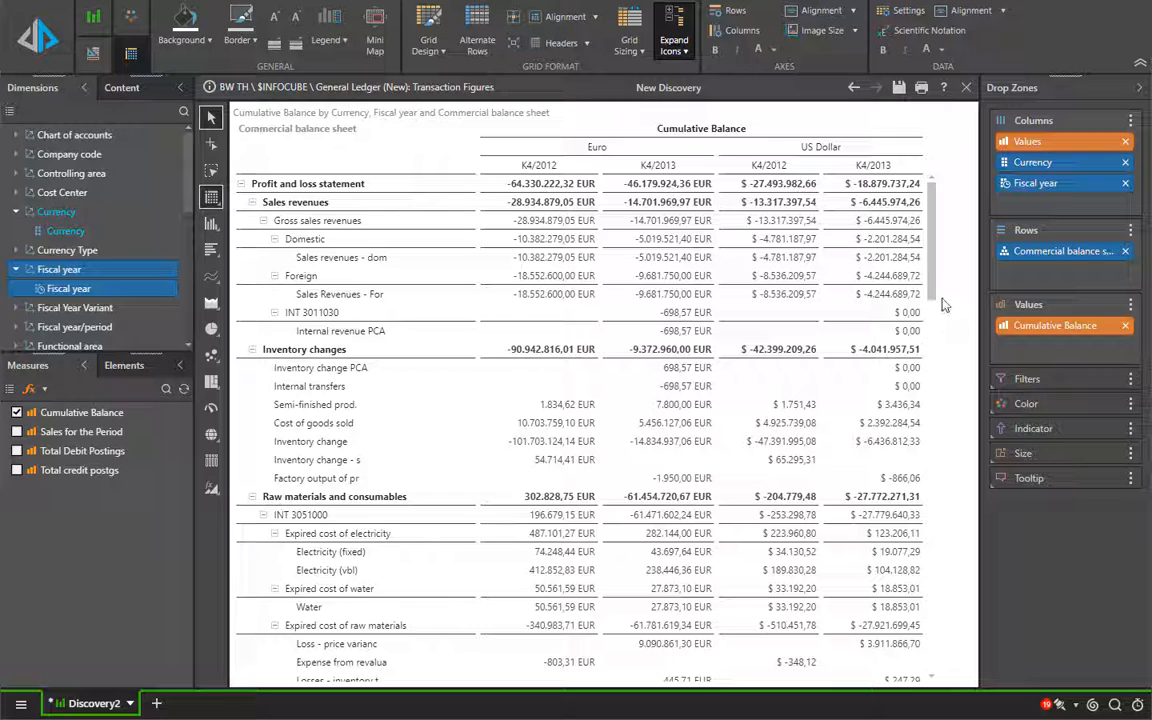
{"action": "left_click_drag", "start_coordinate": [931, 290], "coordinate": [889, 217]}
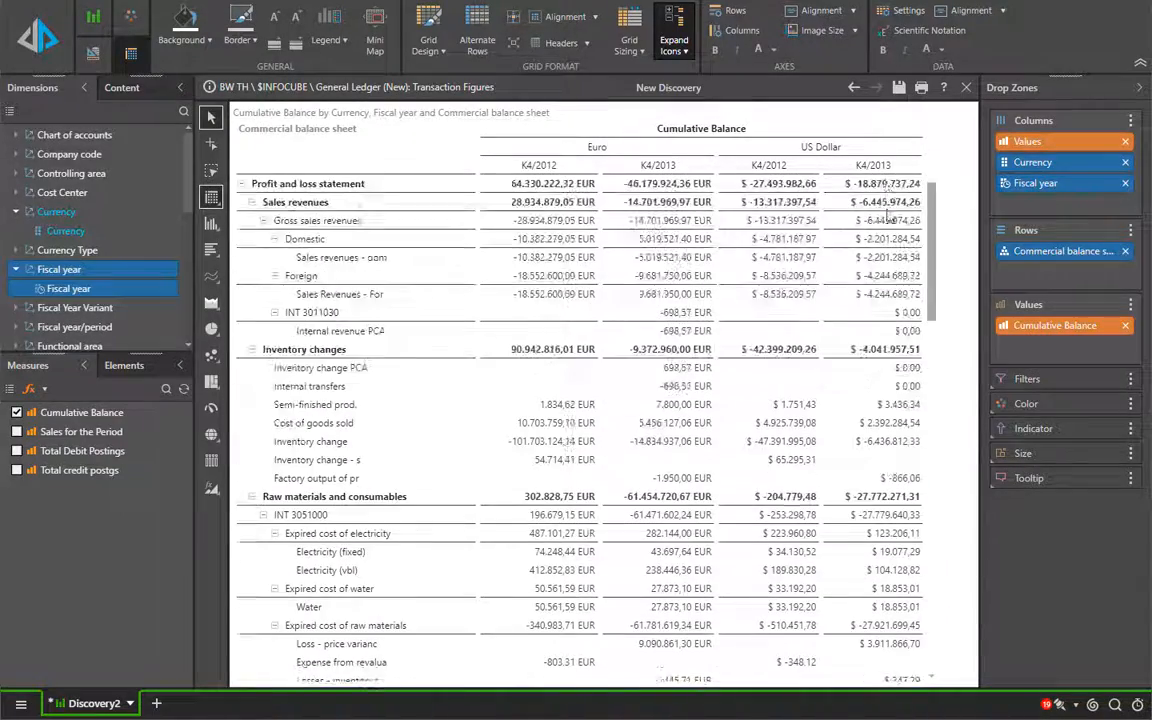
- Change the rows' element order to an inverted hierarchy, placing parent totals below their children
{"action": "left_click", "coordinate": [1130, 230]}
{"action": "mouse_move", "coordinate": [1086, 290]}
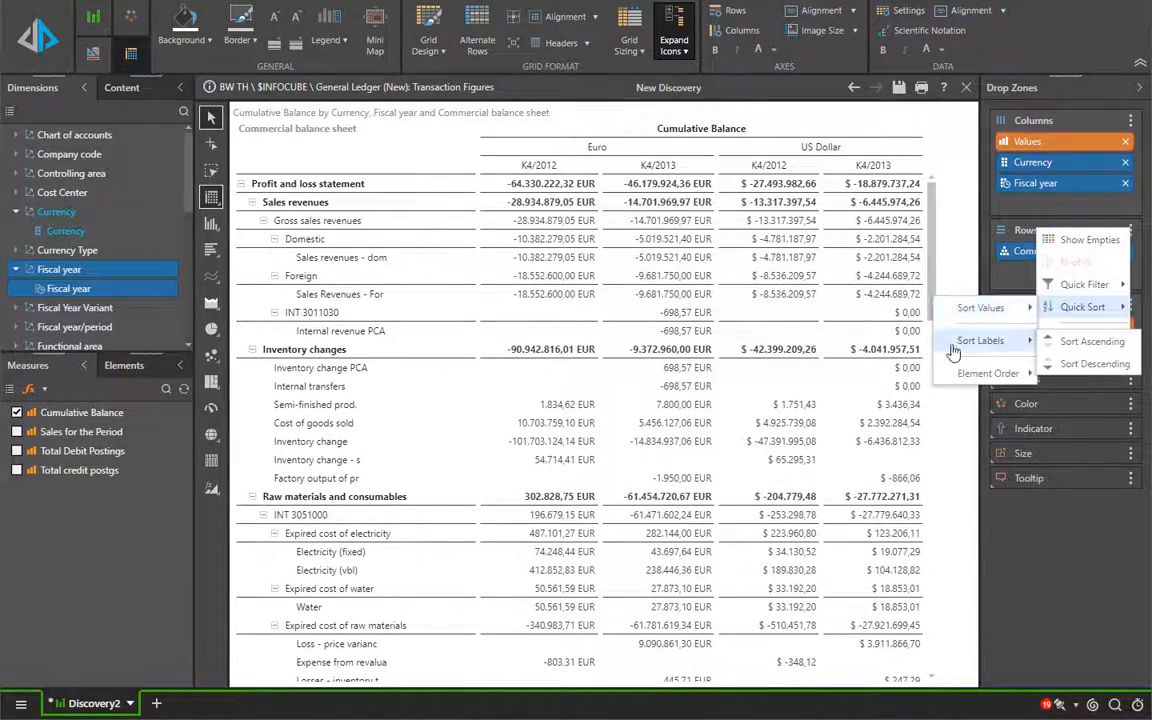
{"action": "mouse_move", "coordinate": [985, 374]}
{"action": "left_click", "coordinate": [856, 398]}
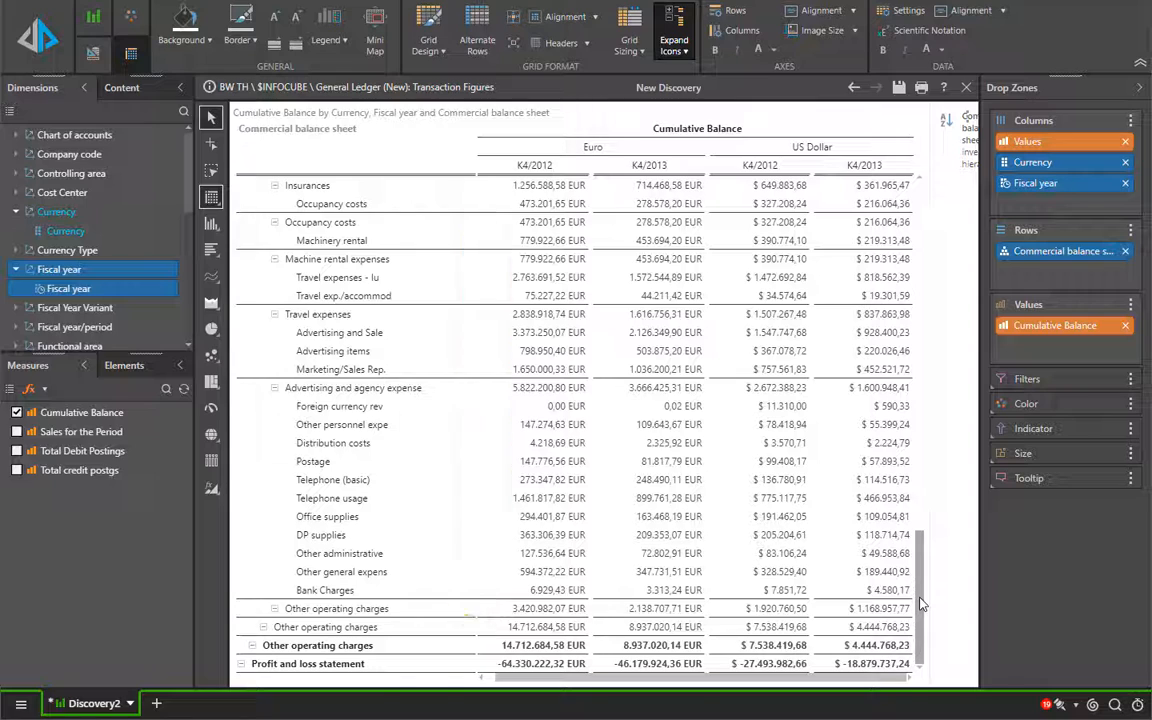
- Focus the grid on the Postage, Telephone (basic) and Telephone usage rows
{"action": "left_click", "coordinate": [321, 487]}
{"action": "left_click", "coordinate": [322, 500], "text": "ctrl"}
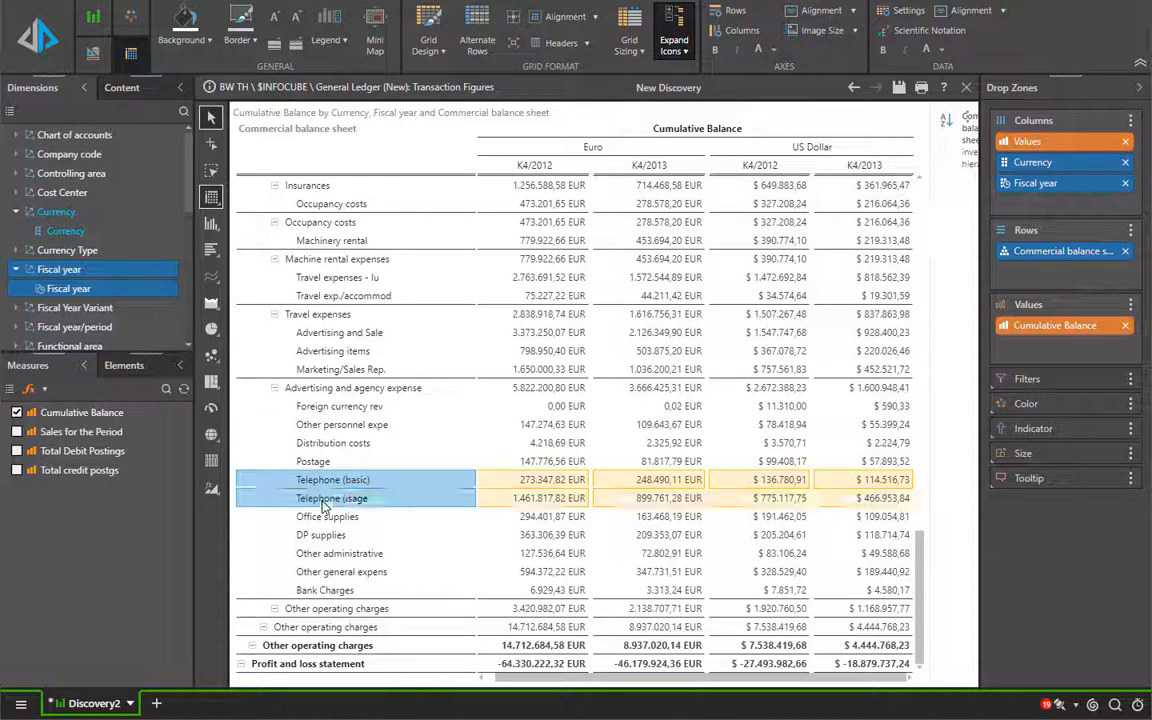
{"action": "left_click", "coordinate": [321, 462], "text": "ctrl"}
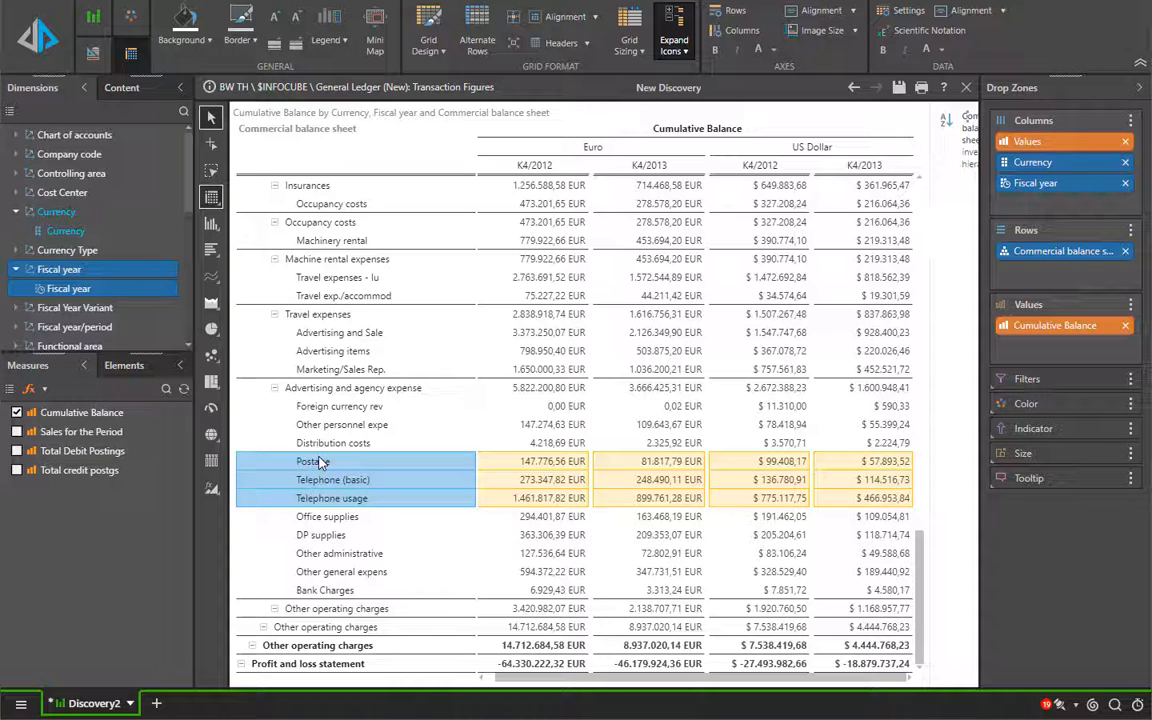
{"action": "right_click", "coordinate": [321, 462]}
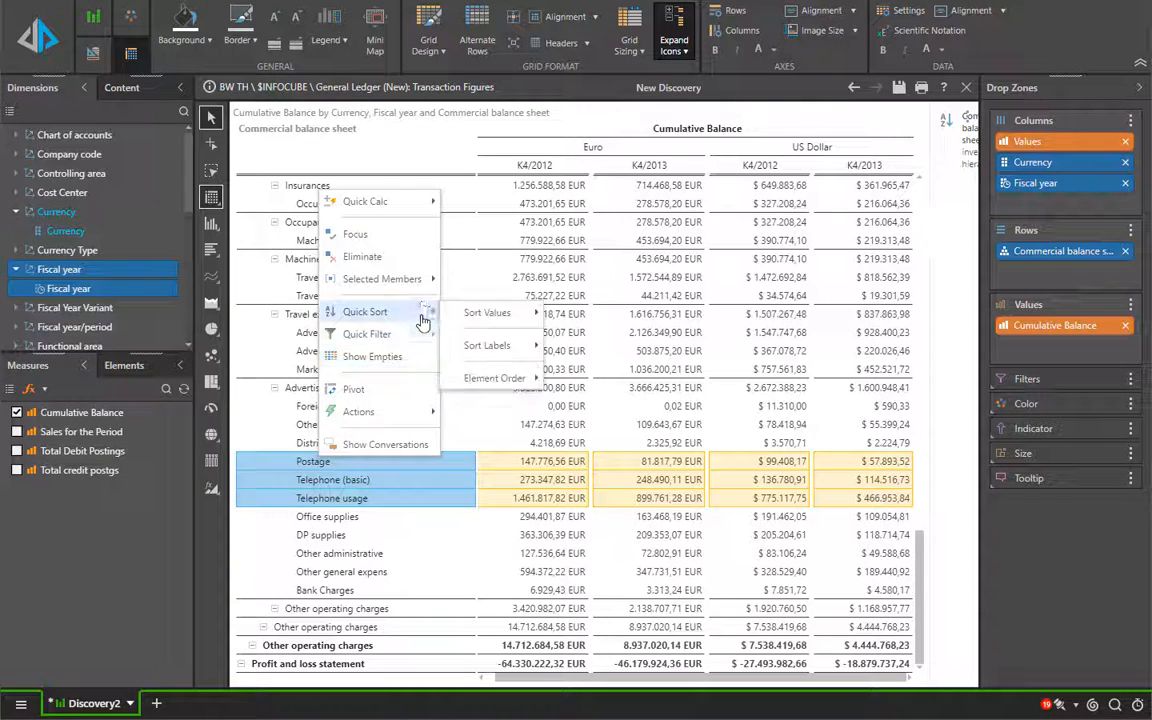
{"action": "left_click", "coordinate": [399, 240]}
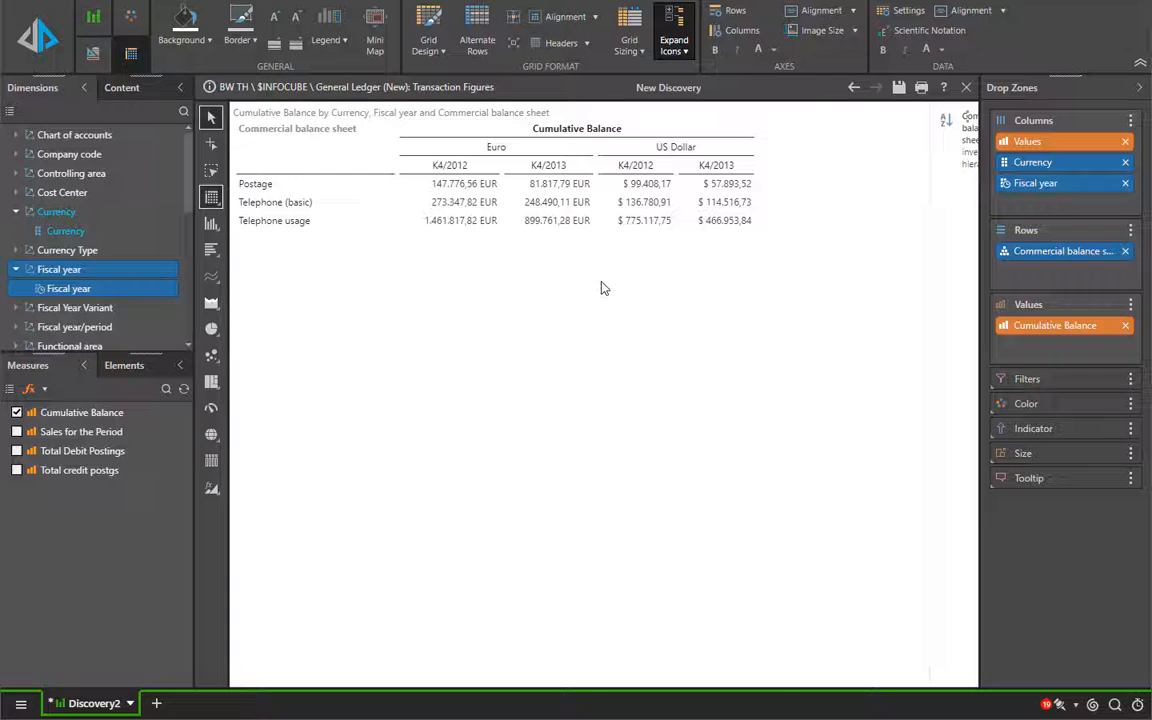
- Create a Percentage growth formula from the K4/2012 and K4/2013 fiscal year columns
{"action": "left_click", "coordinate": [571, 170]}
{"action": "left_click", "coordinate": [422, 160], "text": "ctrl"}
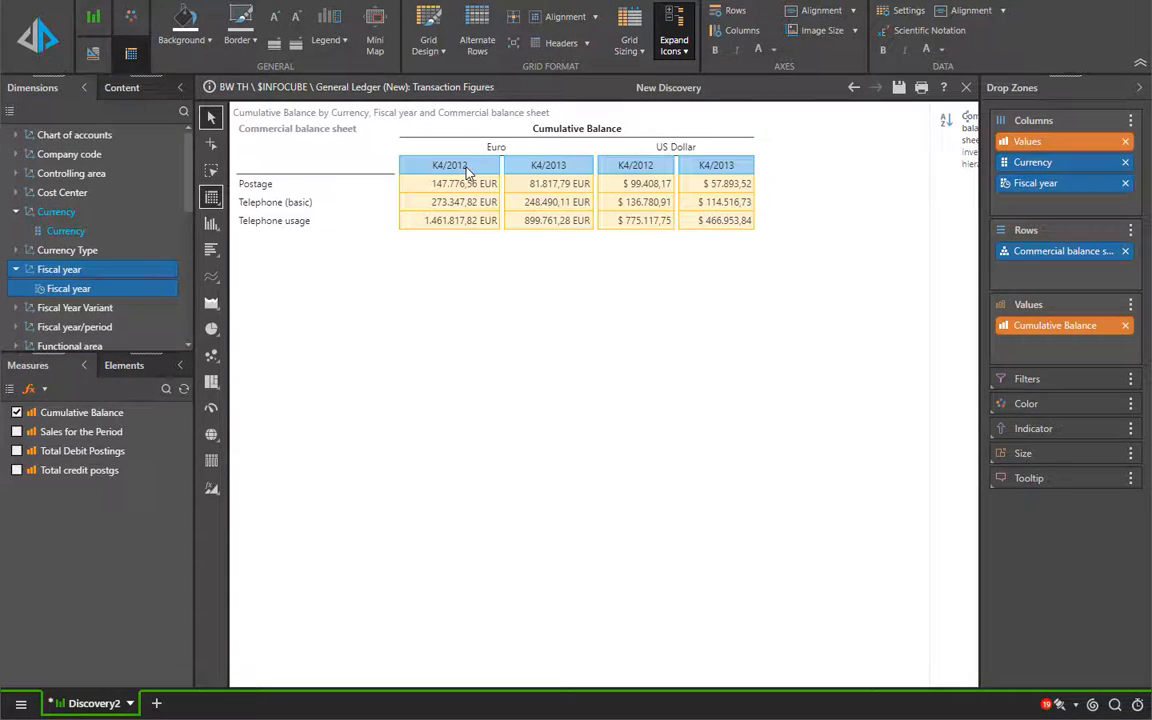
{"action": "right_click", "coordinate": [466, 172]}
{"action": "mouse_move", "coordinate": [488, 177]}
{"action": "mouse_move", "coordinate": [662, 200]}
{"action": "mouse_move", "coordinate": [846, 218]}
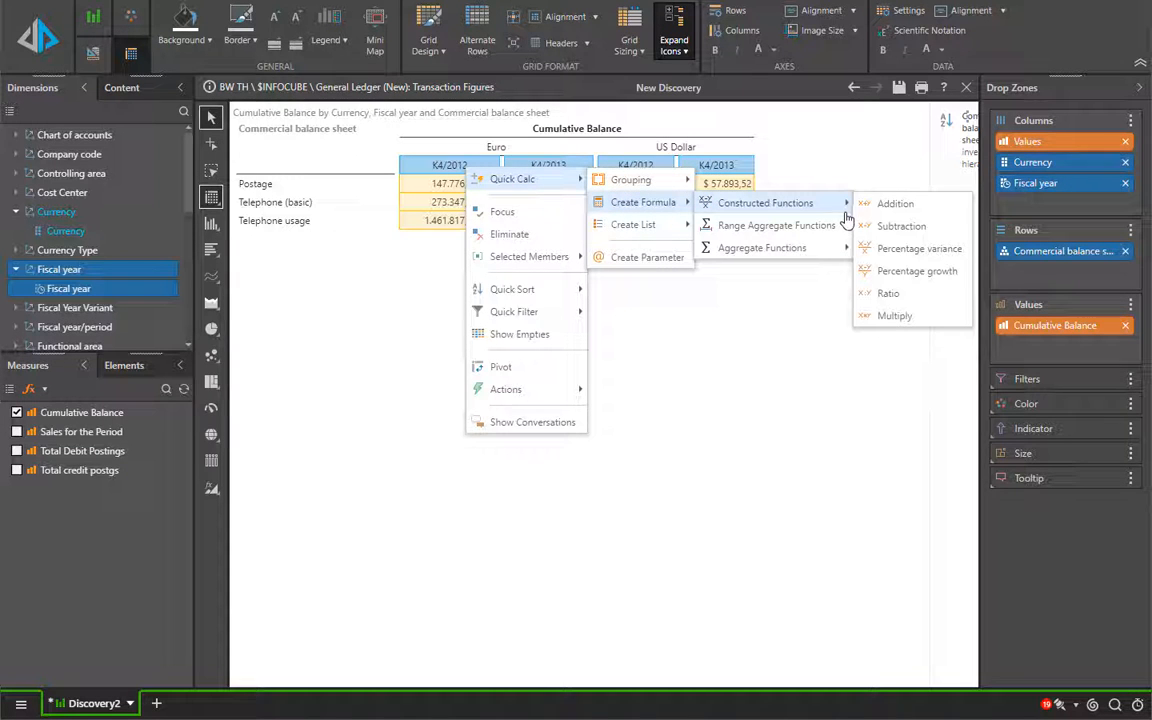
{"action": "left_click", "coordinate": [917, 272]}
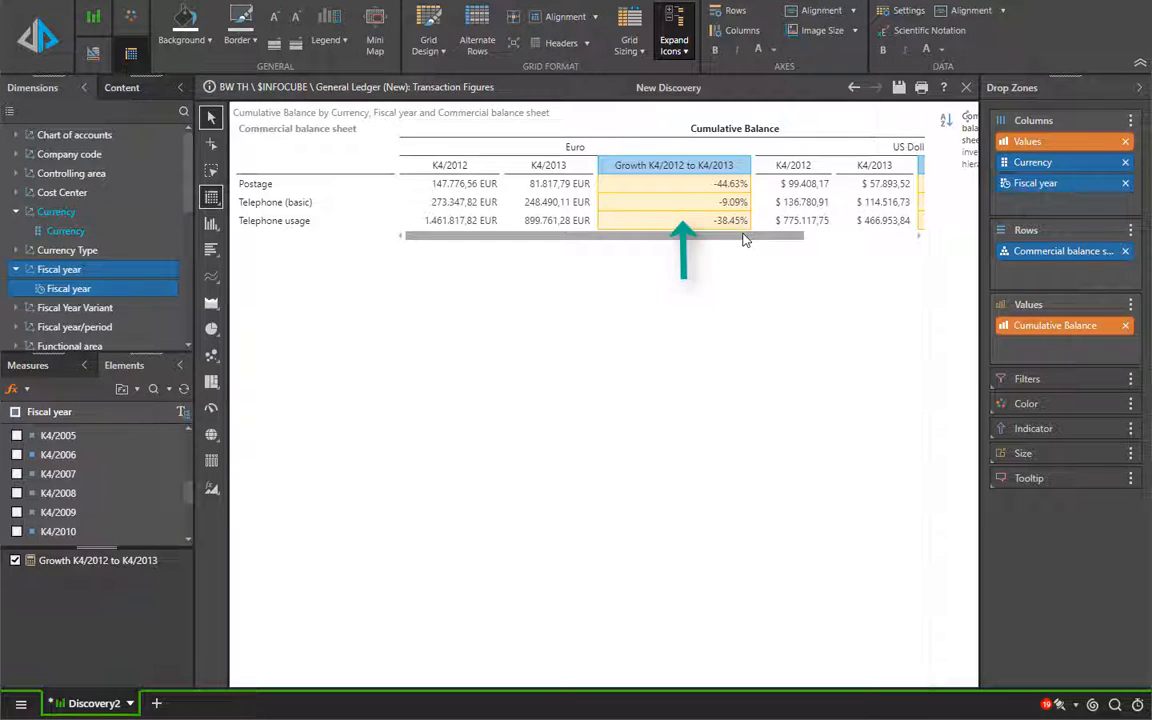
{"action": "mouse_move", "coordinate": [690, 236]}
{"action": "left_mouse_down"}
{"action": "mouse_move", "coordinate": [836, 239]}
{"action": "mouse_move", "coordinate": [688, 243]}
{"action": "left_mouse_up"}
- Add the Cost Center hierarchy to the rows below Commercial balance sheet and review the growth for both currencies
{"action": "left_click", "coordinate": [22, 211]}
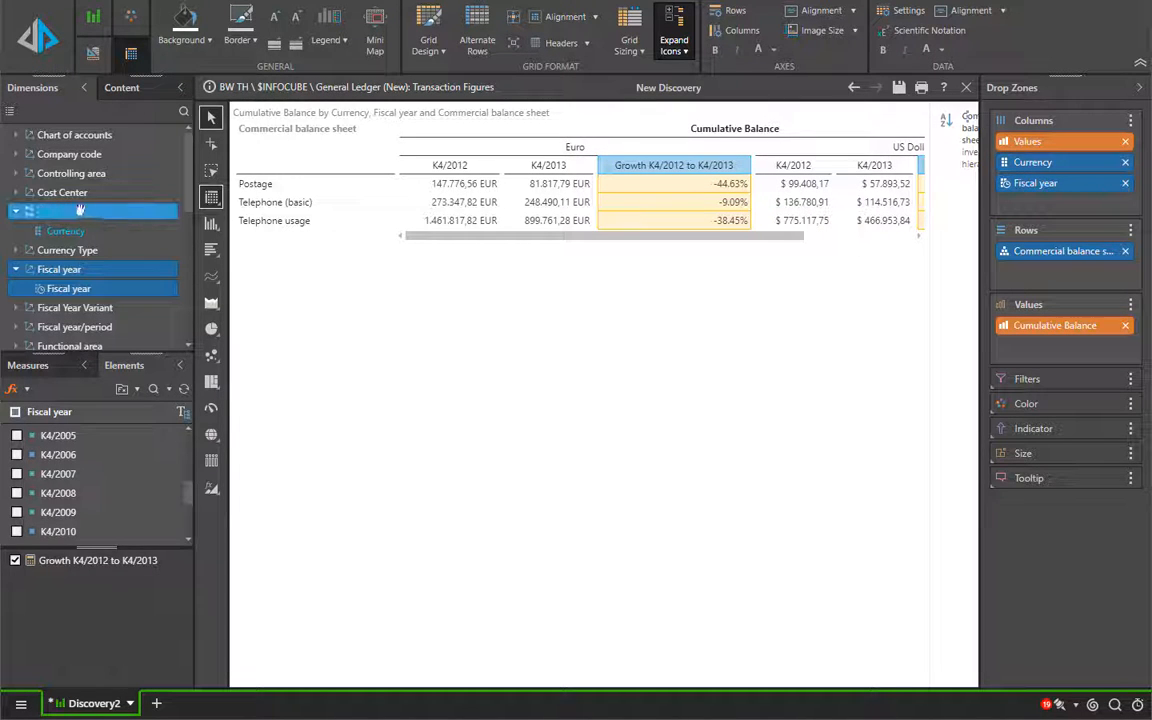
{"action": "left_click", "coordinate": [17, 211]}
{"action": "left_click", "coordinate": [16, 193]}
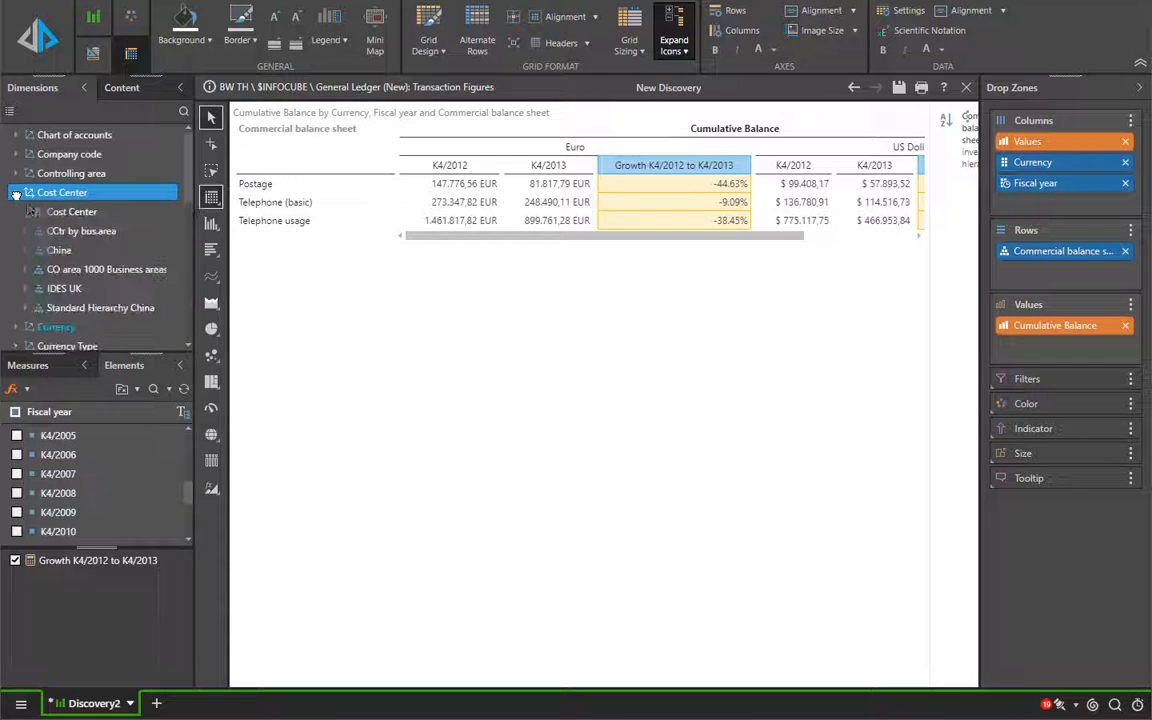
{"action": "left_click_drag", "start_coordinate": [58, 216], "coordinate": [1081, 274]}
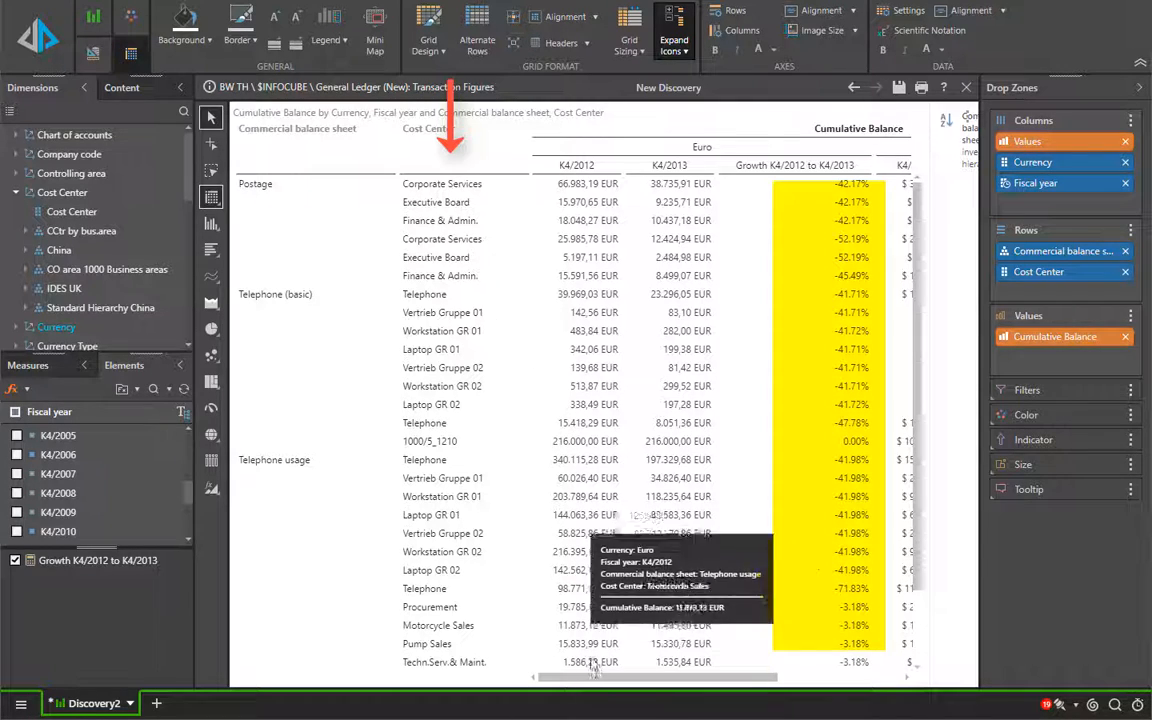
{"action": "left_click_drag", "start_coordinate": [639, 678], "coordinate": [852, 670]}
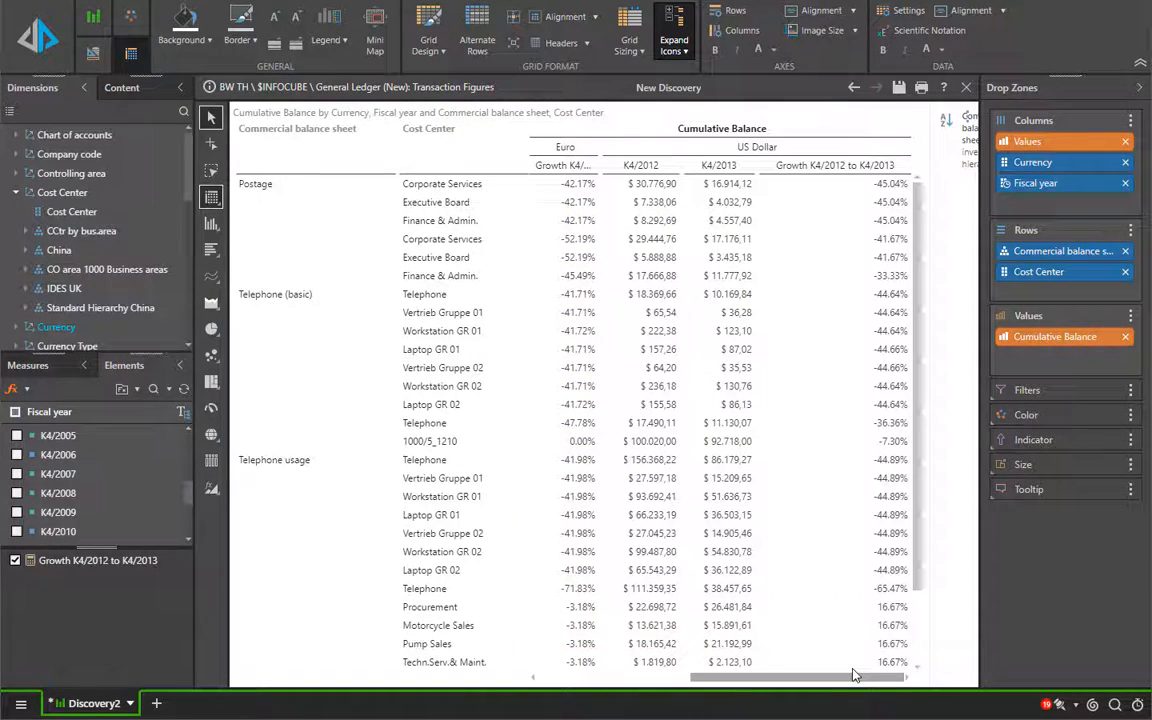
{"action": "left_click_drag", "start_coordinate": [717, 665], "coordinate": [548, 648]}
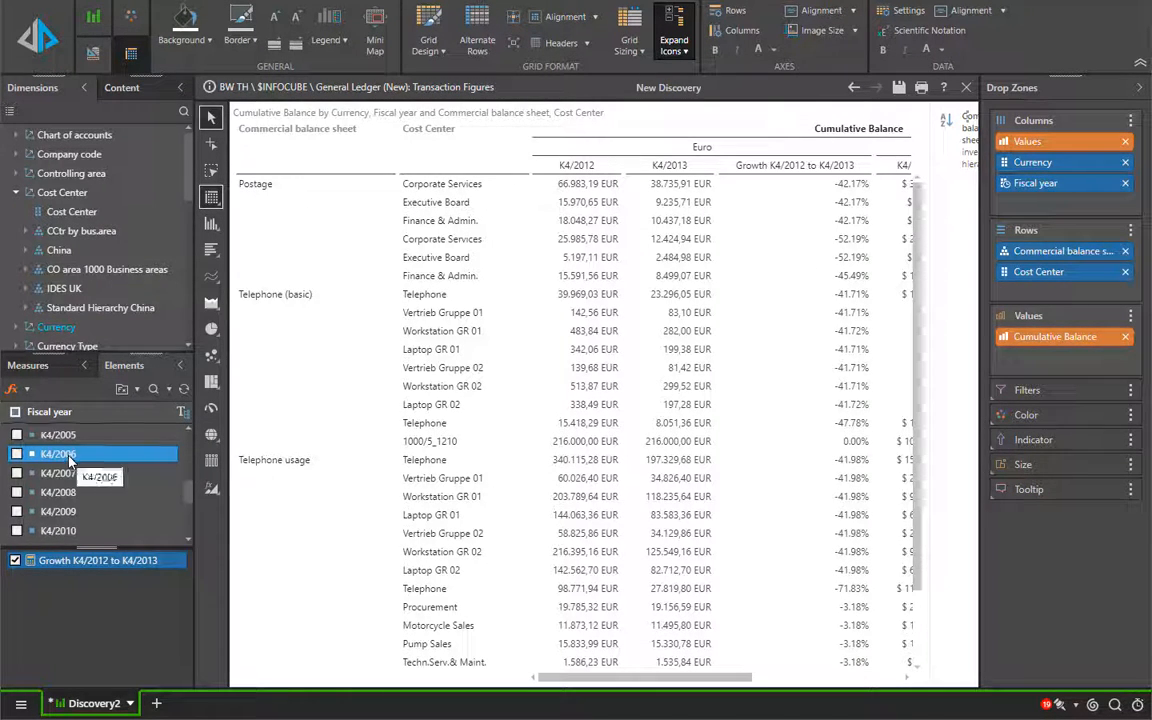
- Deselect the K4/2012 and K4/2013 fiscal year elements, keeping only the Growth K4/2012 to K4/2013 column
{"action": "scroll", "coordinate": [70, 462], "scroll_direction": "down", "scroll_amount": 2}
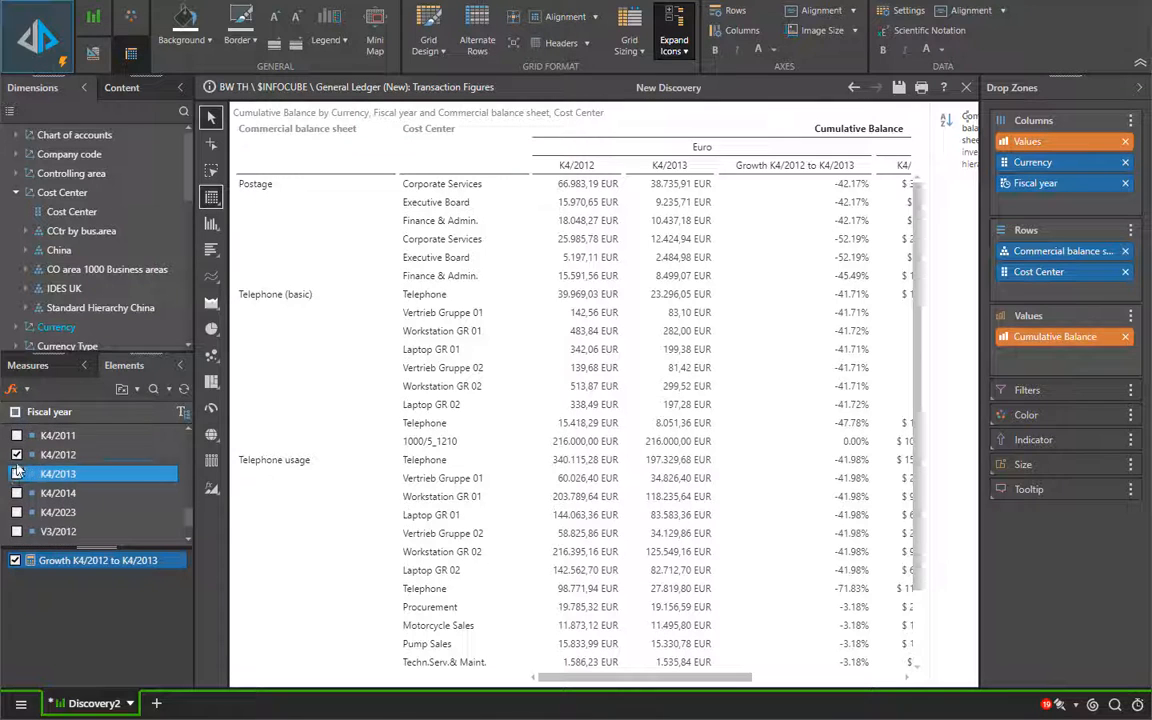
{"action": "left_click", "coordinate": [16, 454]}
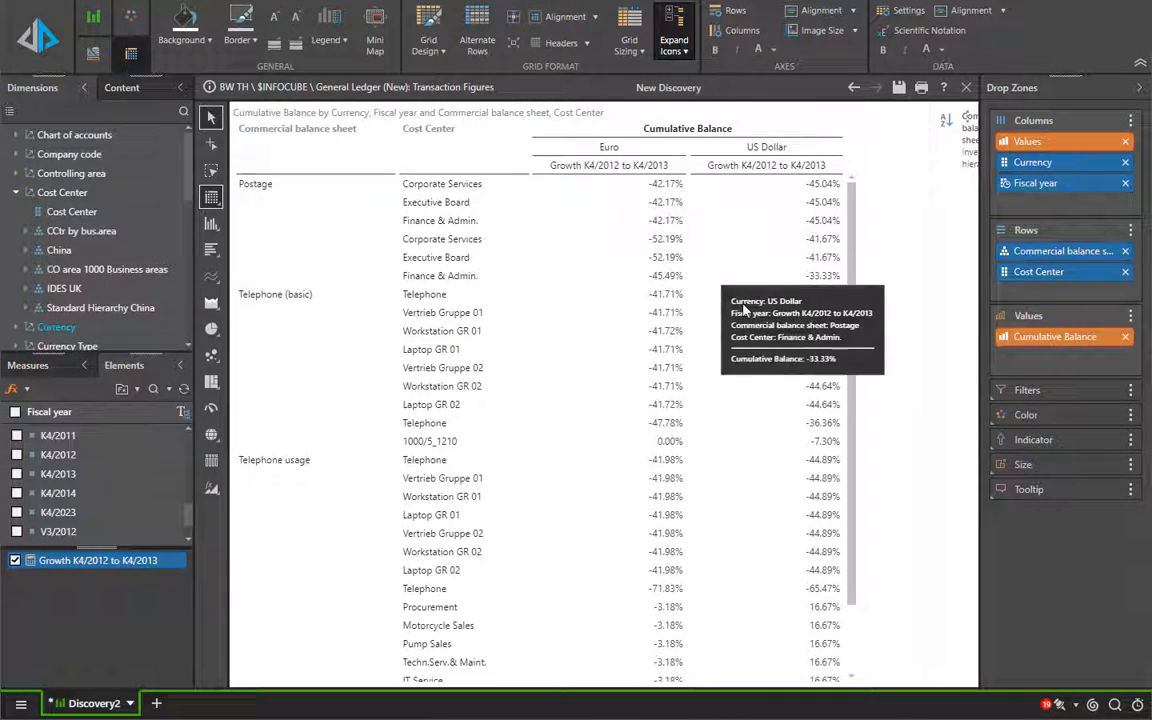
{"action": "scroll", "coordinate": [864, 527], "scroll_direction": "down", "scroll_amount": 2}
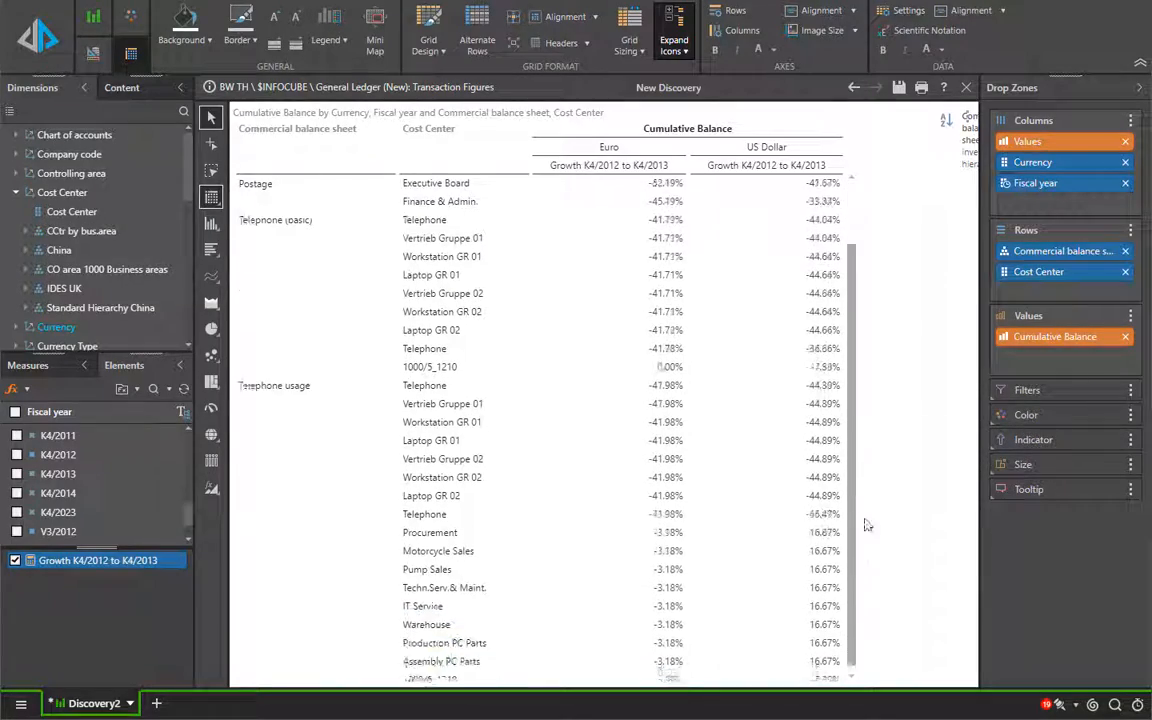
{"action": "scroll", "coordinate": [880, 520], "scroll_direction": "up", "scroll_amount": 3}
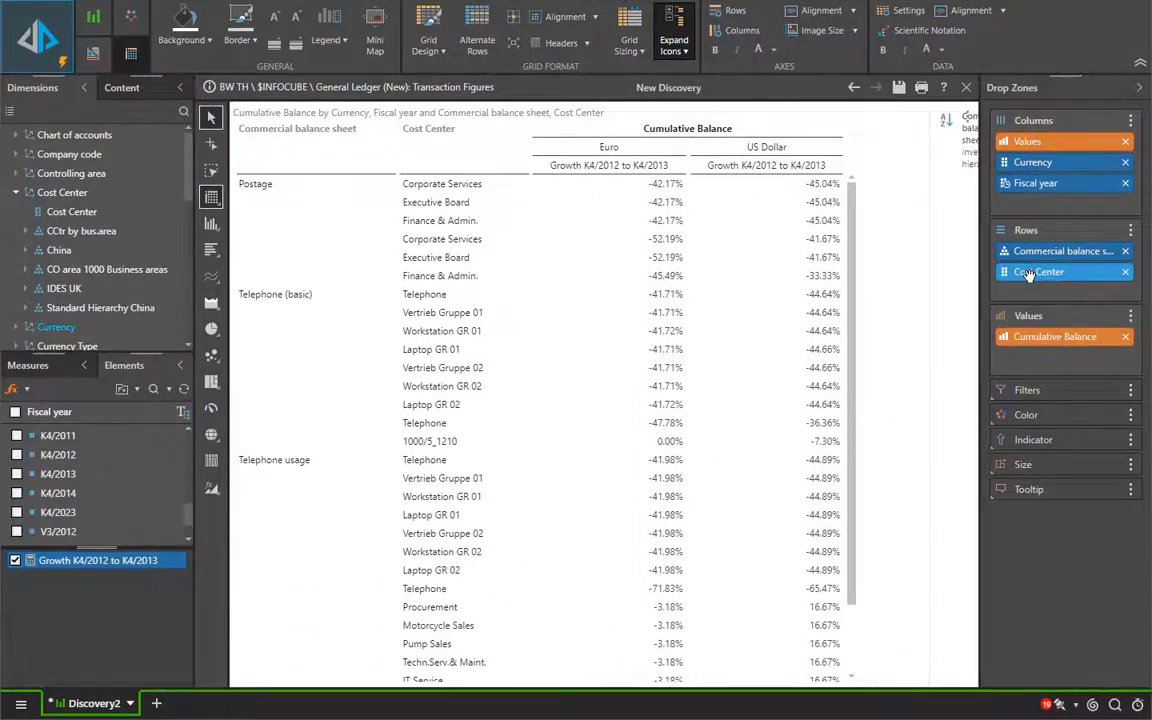
- Change the Cost Center caption in the rows to Key
{"action": "right_click", "coordinate": [1030, 273]}
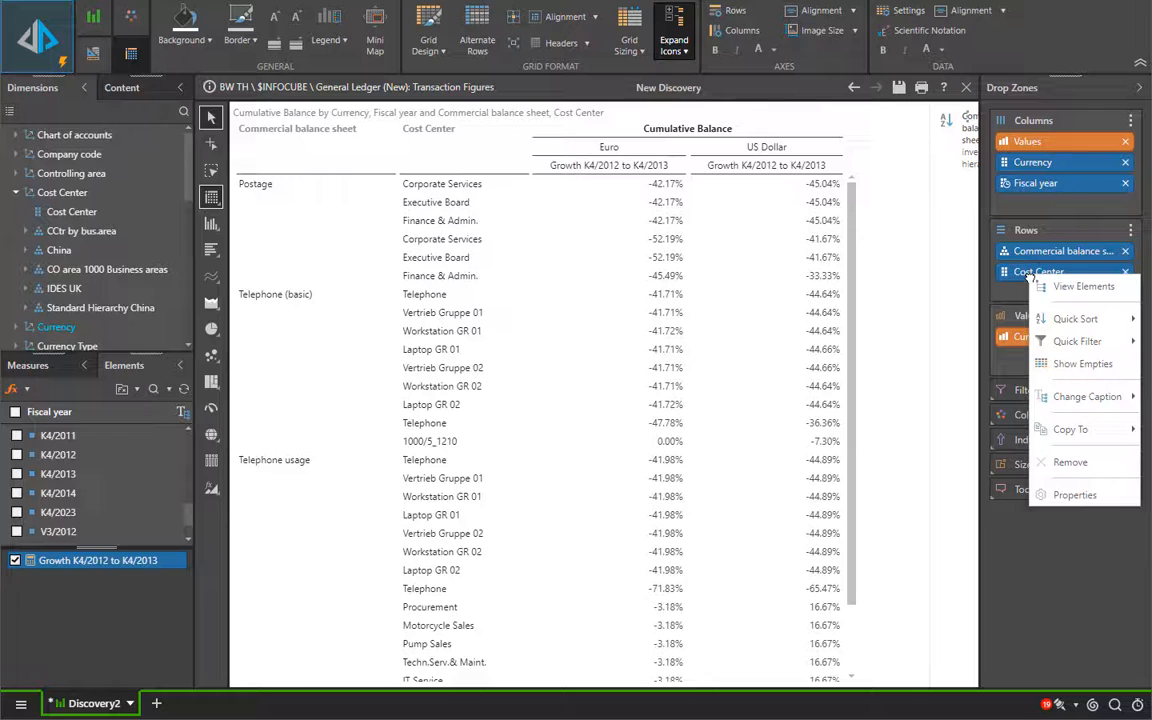
{"action": "mouse_move", "coordinate": [1063, 400]}
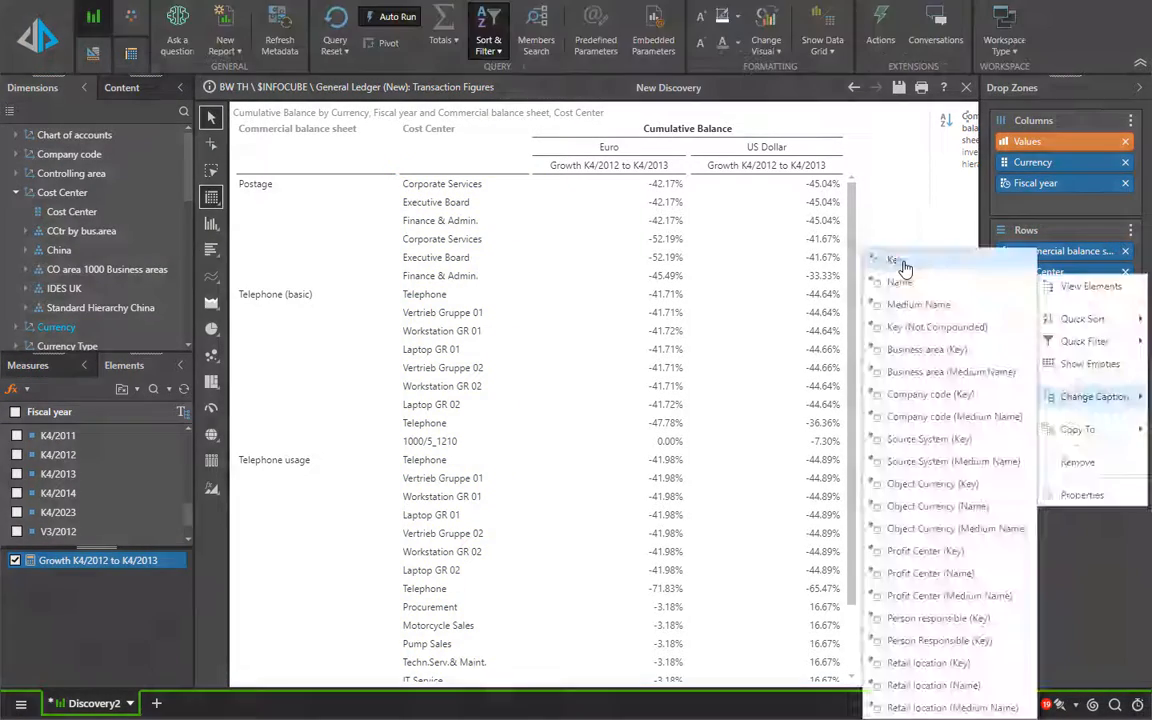
{"action": "left_click", "coordinate": [905, 266]}
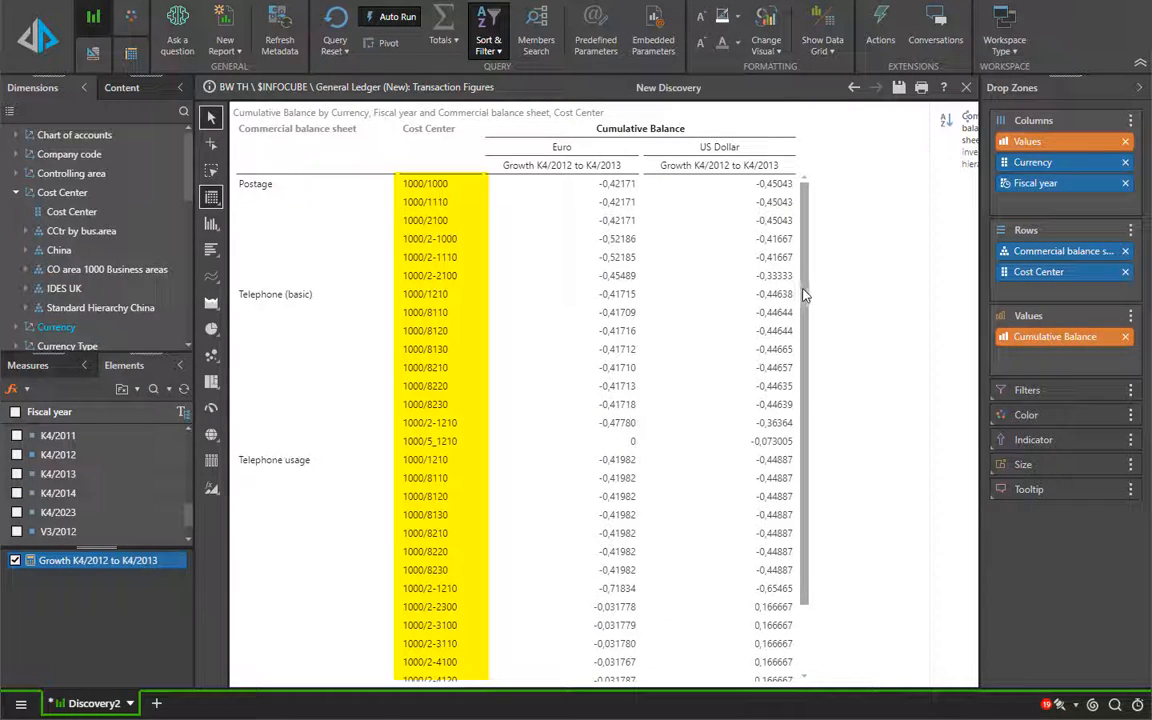
{"action": "scroll", "coordinate": [805, 290], "scroll_direction": "down", "scroll_amount": 1}
{"action": "scroll", "coordinate": [808, 252], "scroll_direction": "up", "scroll_amount": 1}
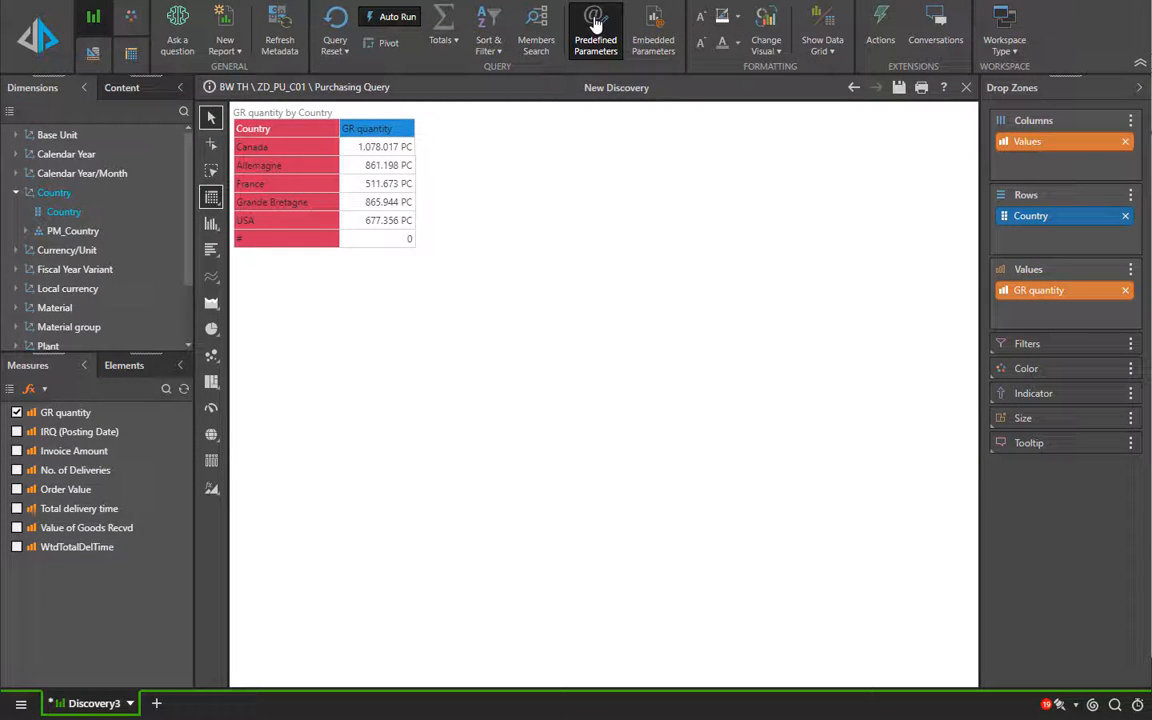
- Open the predefined model parameters, set the Country From value to Iles caïmans, and add a second Country condition
{"action": "left_click", "coordinate": [595, 22]}
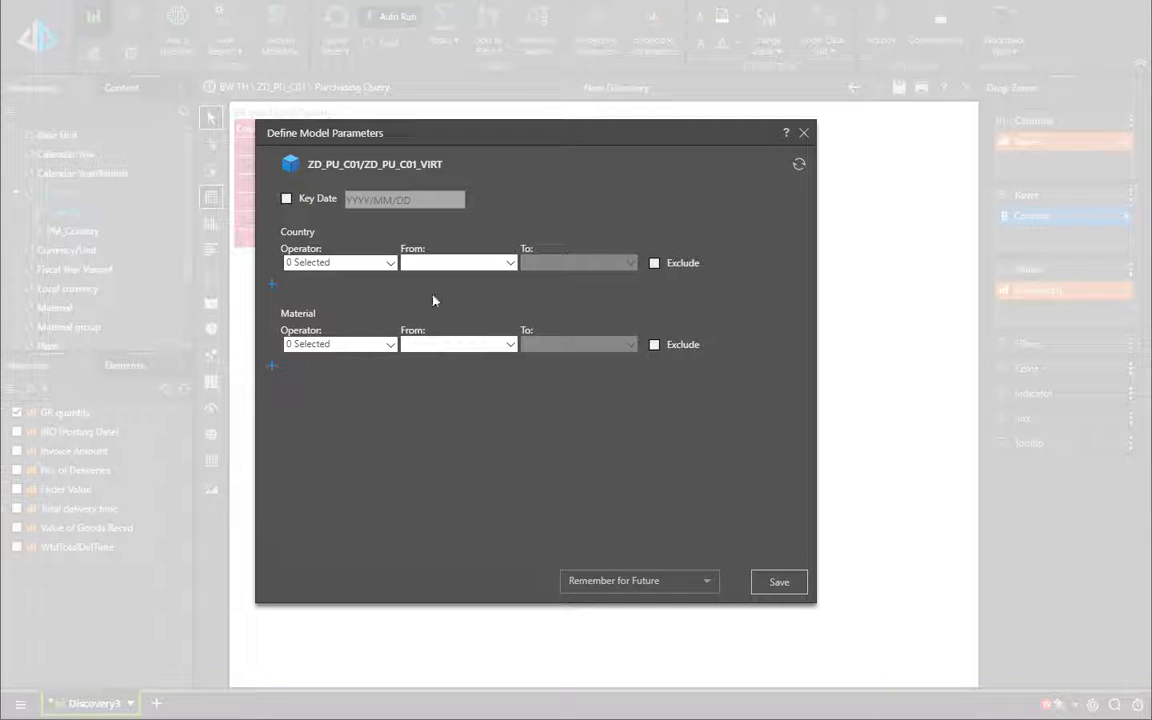
{"action": "left_click", "coordinate": [390, 264]}
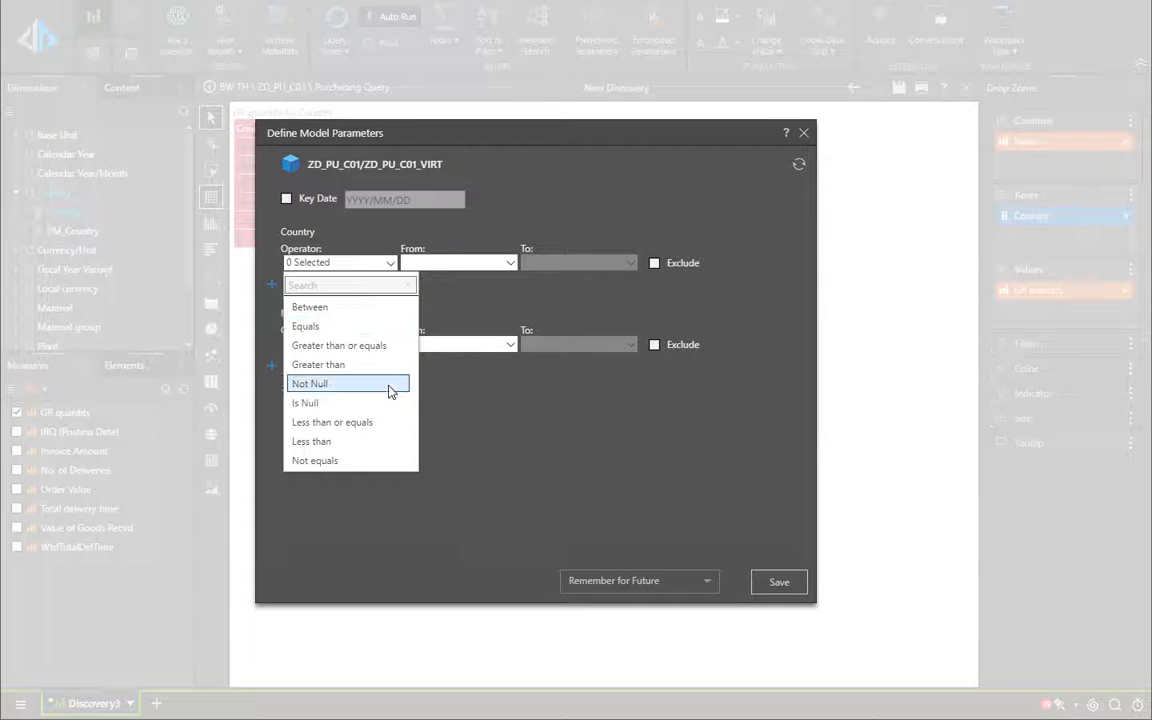
{"action": "left_click", "coordinate": [512, 264]}
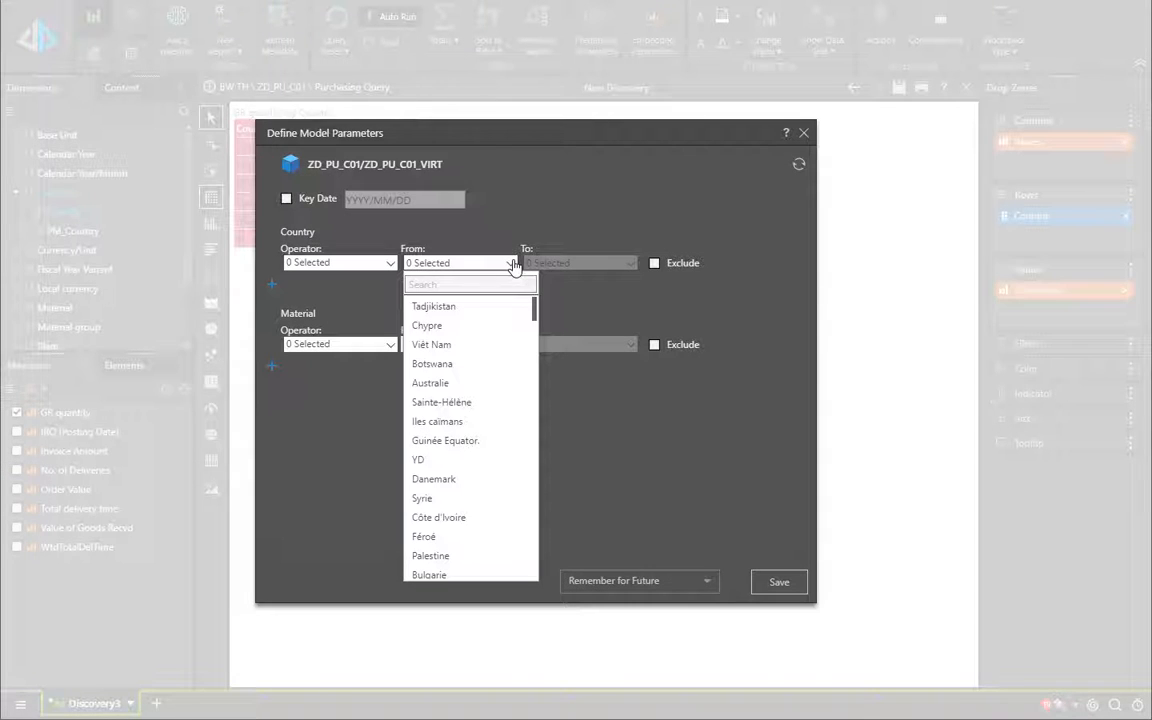
{"action": "left_click", "coordinate": [517, 421]}
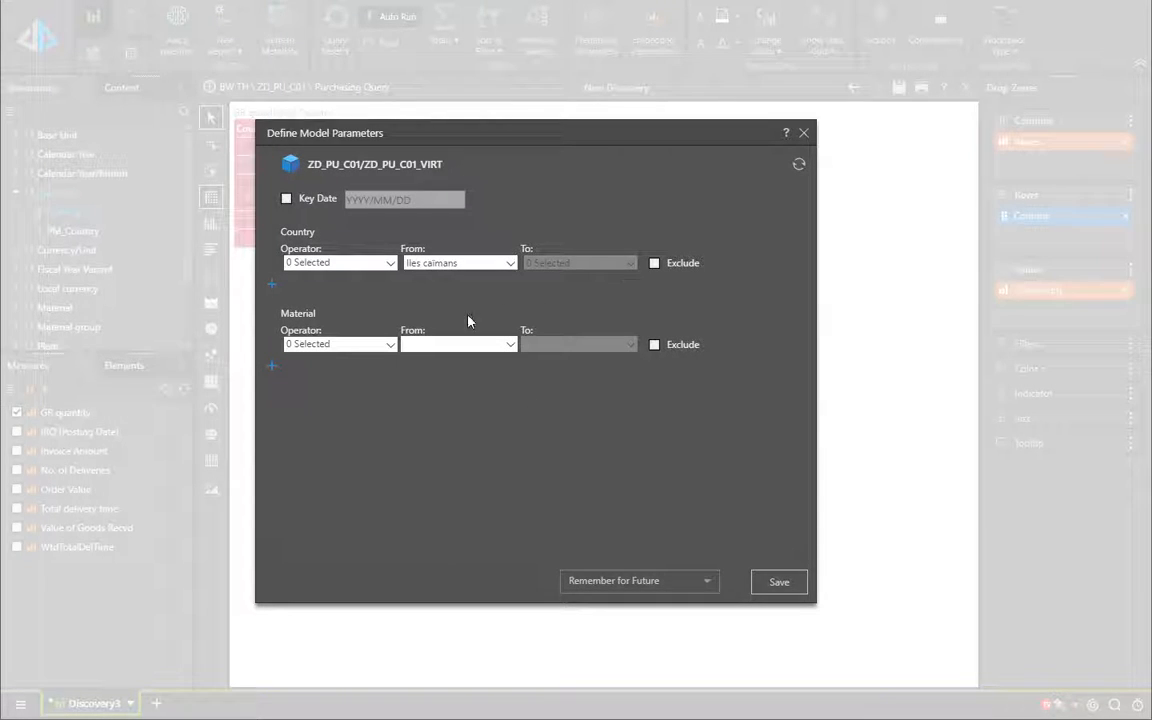
{"action": "left_click", "coordinate": [271, 286]}
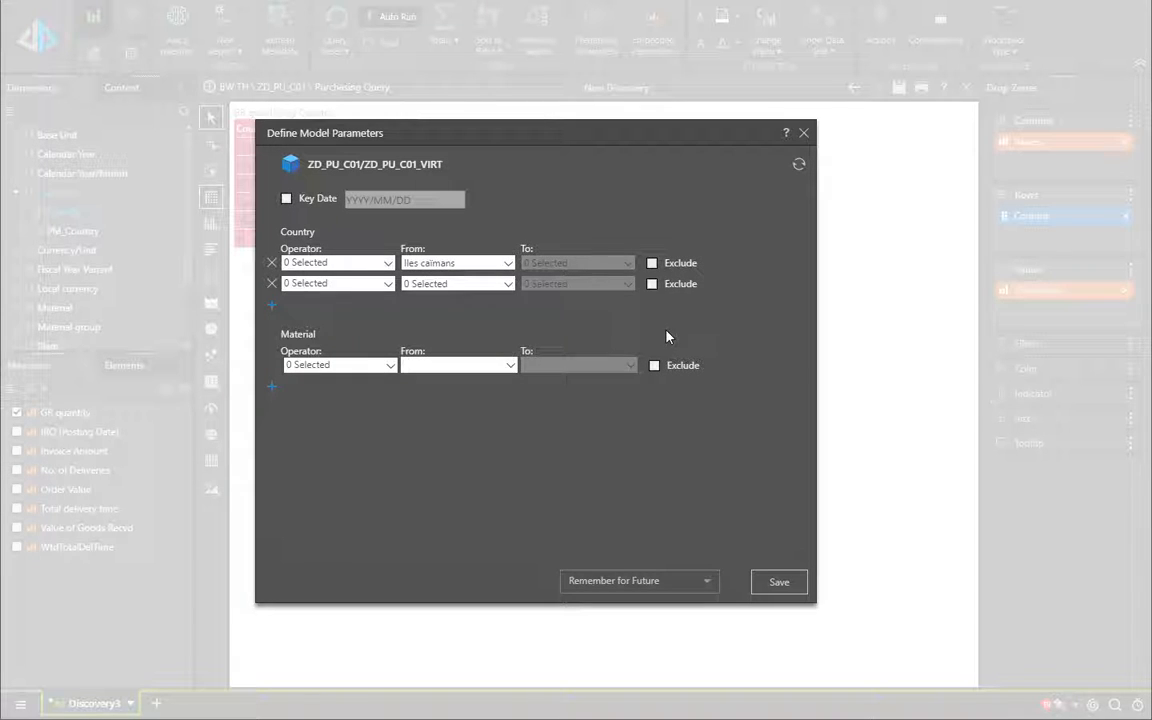
{"action": "left_click", "coordinate": [707, 586]}
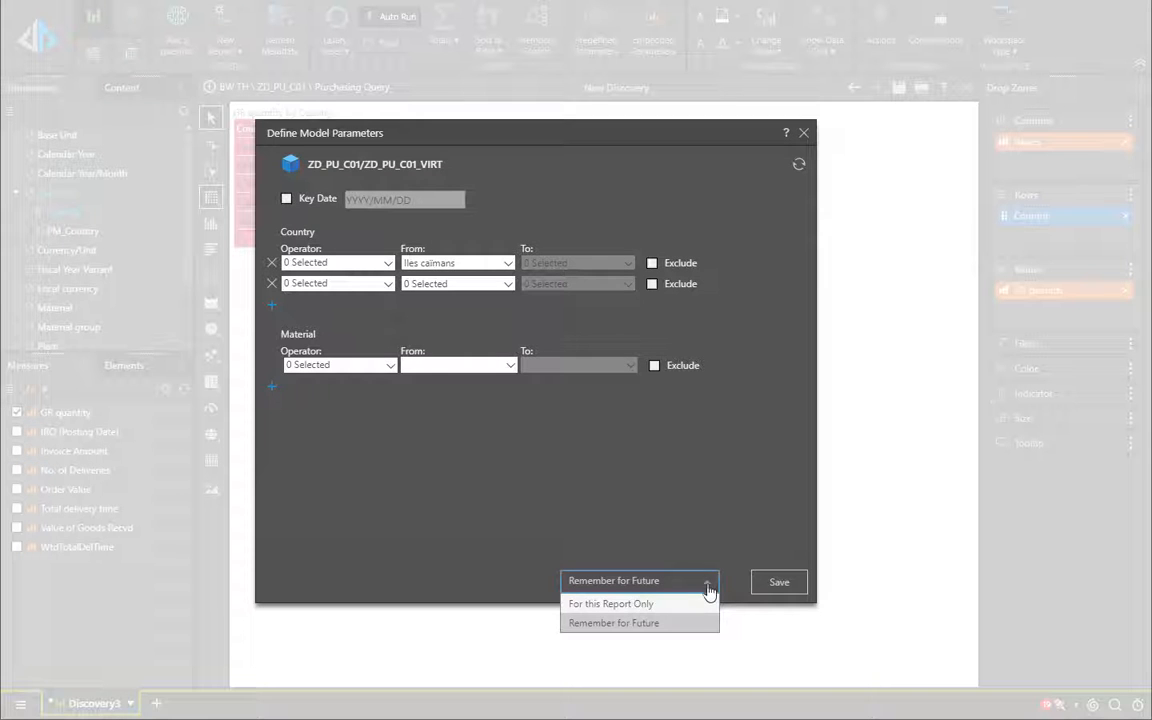
{"action": "left_click", "coordinate": [710, 510]}
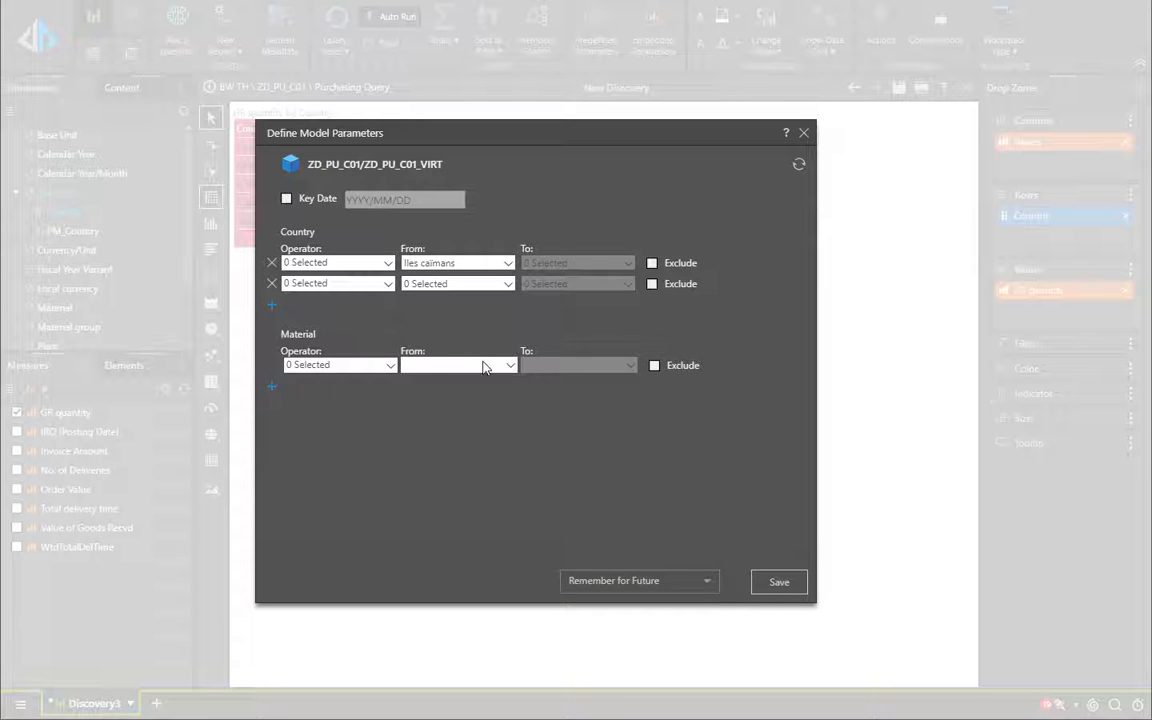
- Enable the Key Date parameter and set it to 12 September 2017
{"action": "left_click", "coordinate": [286, 198]}
{"action": "left_click", "coordinate": [459, 200]}
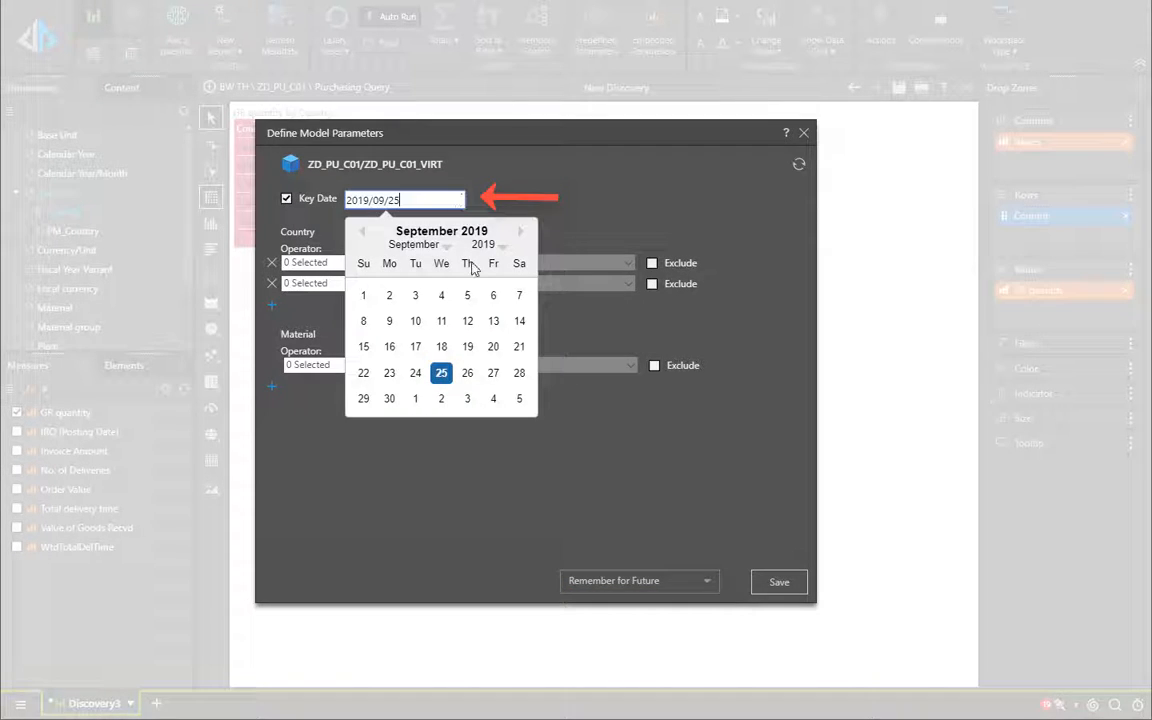
{"action": "left_click", "coordinate": [484, 247]}
{"action": "left_click", "coordinate": [460, 384]}
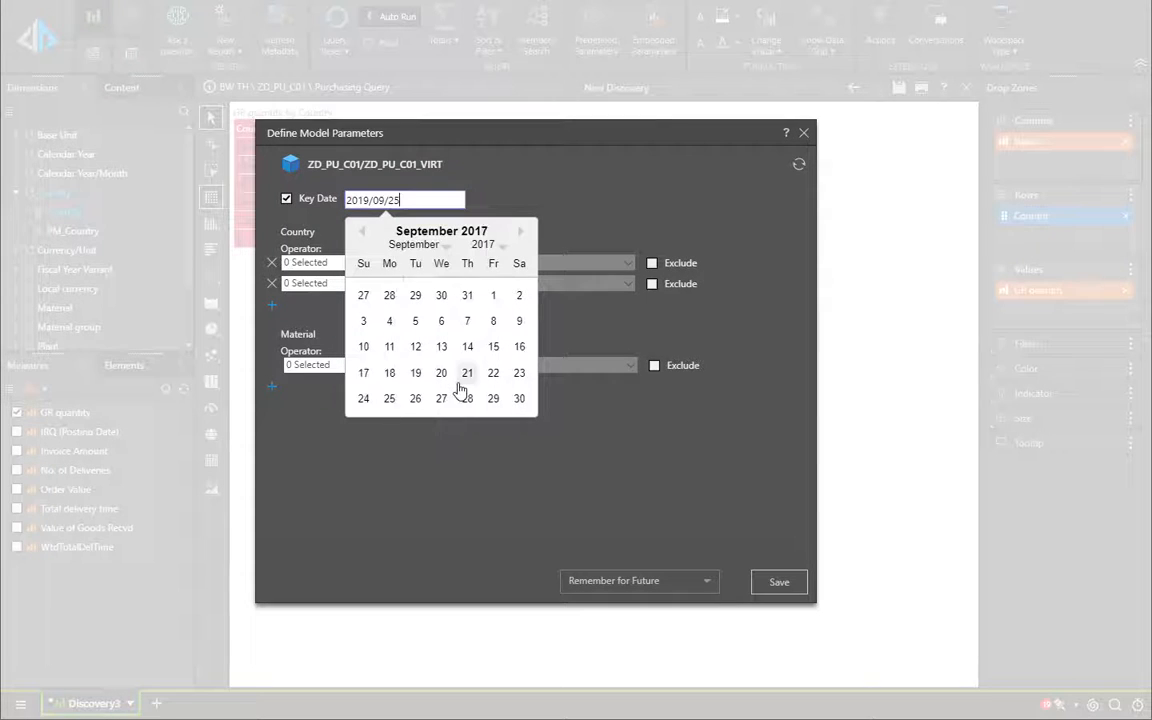
{"action": "left_click", "coordinate": [416, 348]}
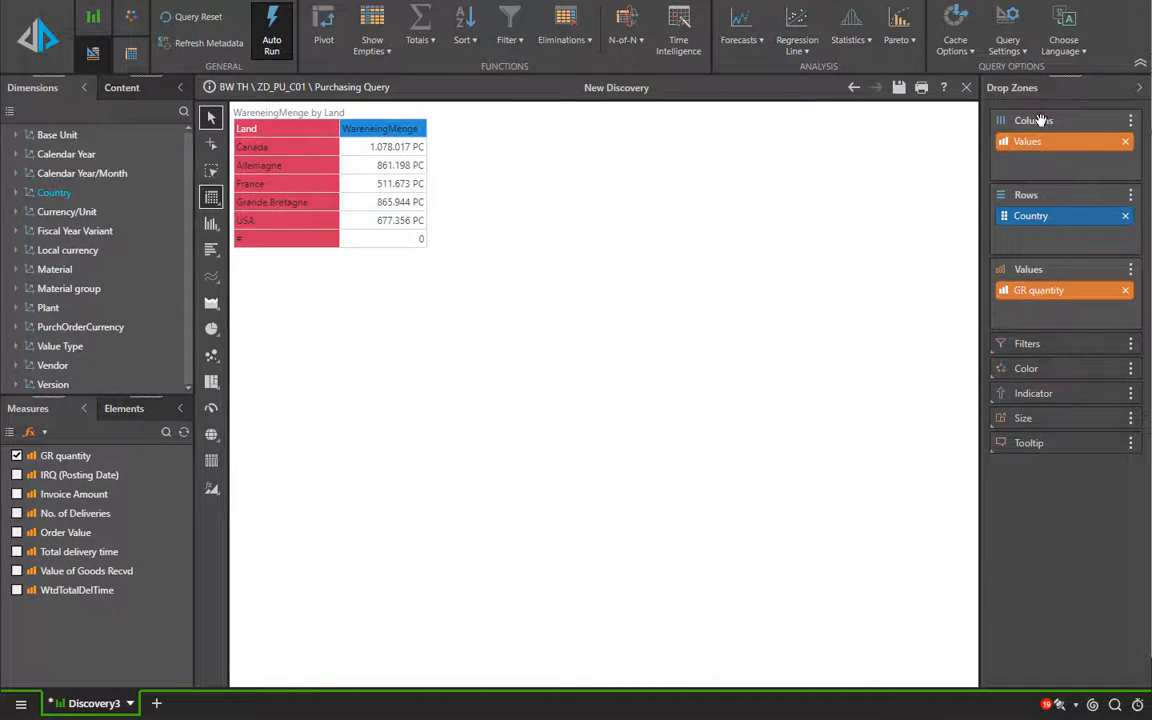
- Choose a language from the additional languages and apply it to the GR quantity by Country report
{"action": "left_click", "coordinate": [1054, 52]}
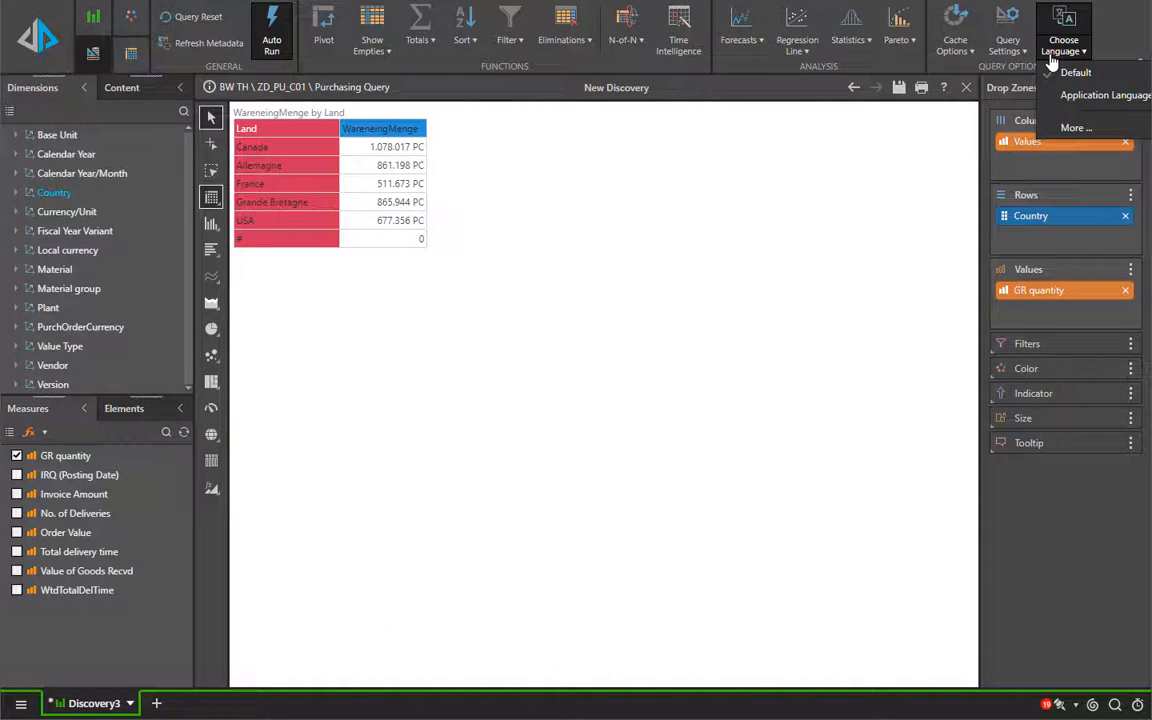
{"action": "left_click", "coordinate": [1071, 130]}
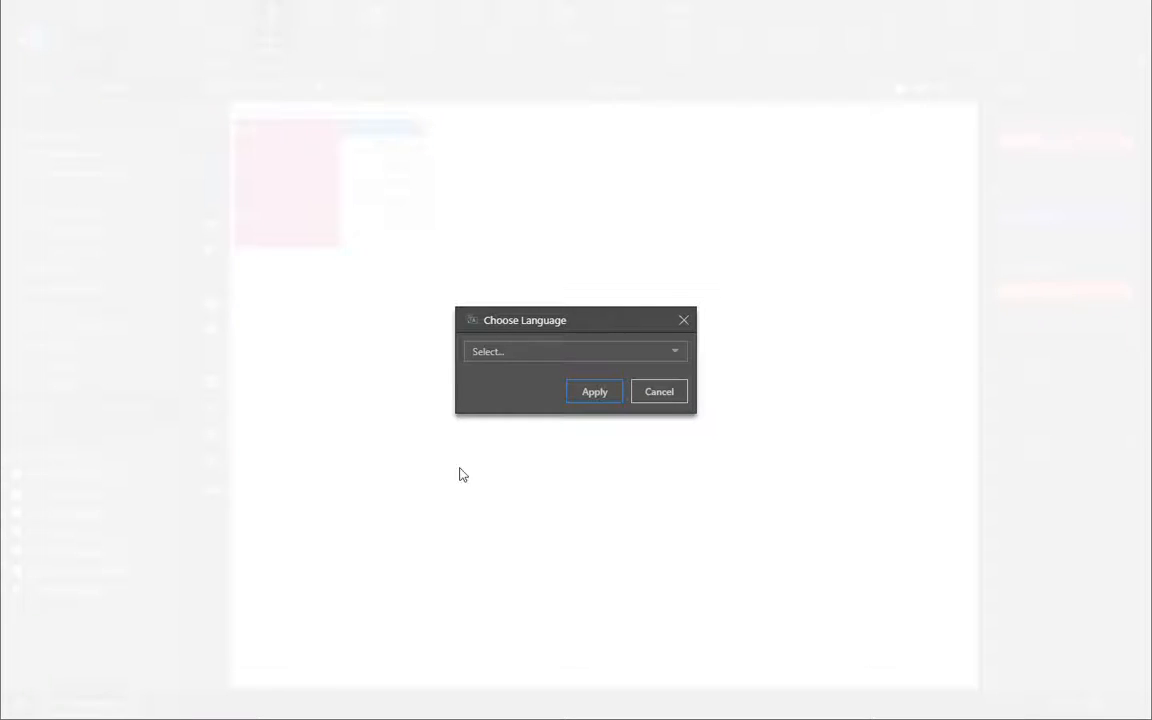
{"action": "left_click", "coordinate": [481, 352]}
{"action": "left_click", "coordinate": [507, 468]}
{"action": "left_click", "coordinate": [588, 396]}
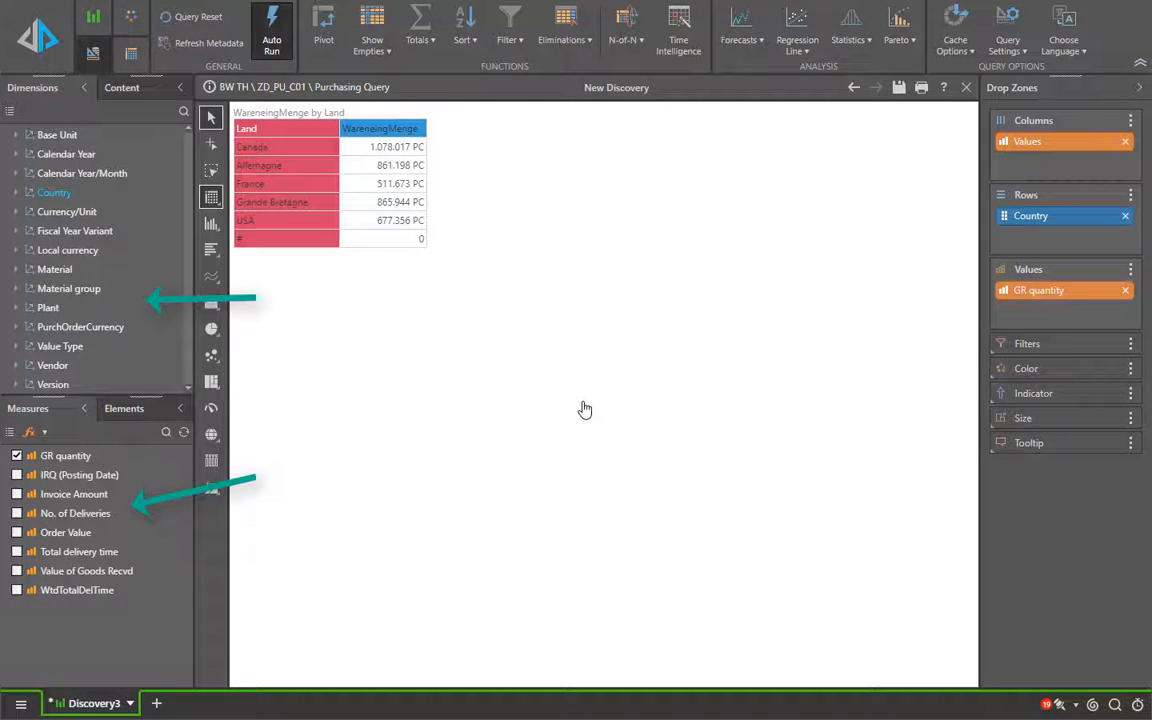